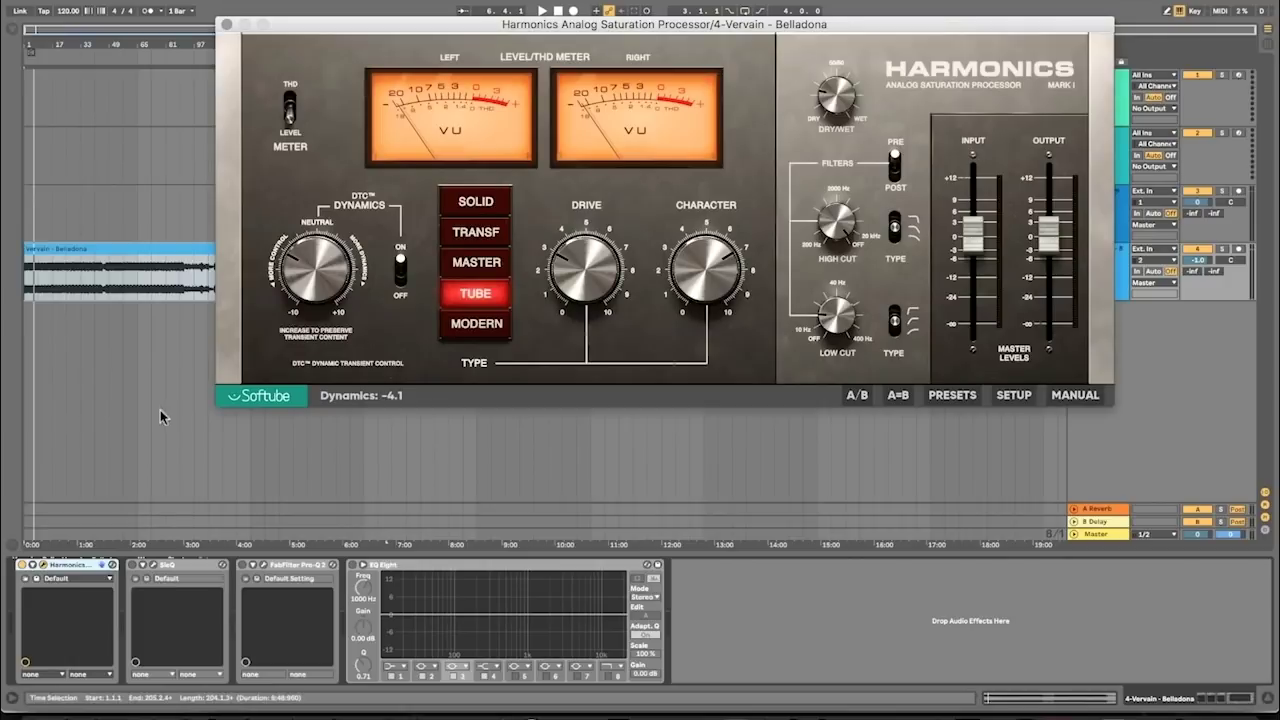
# Step: Open the SieQ and FabFilter Pro-Q windows from the Vervain track's device chain and spread them out to view their settings
pyautogui.click(183, 568)
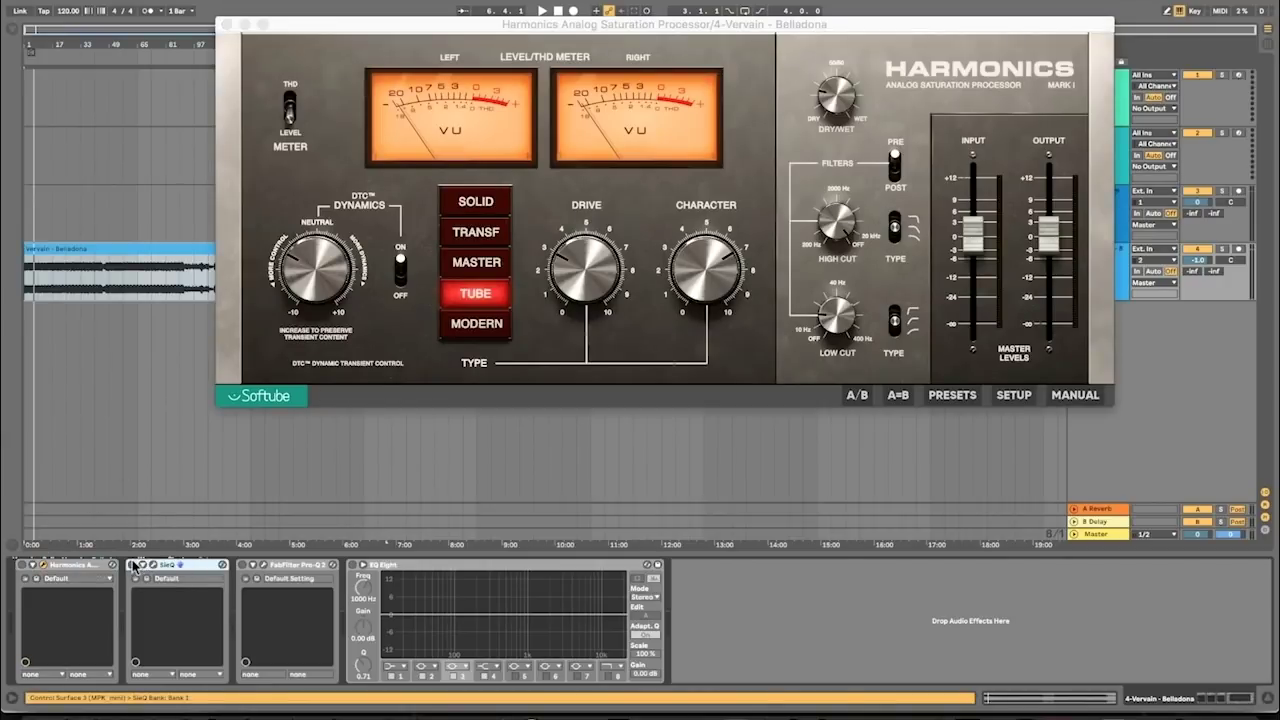
pyautogui.click(175, 567)
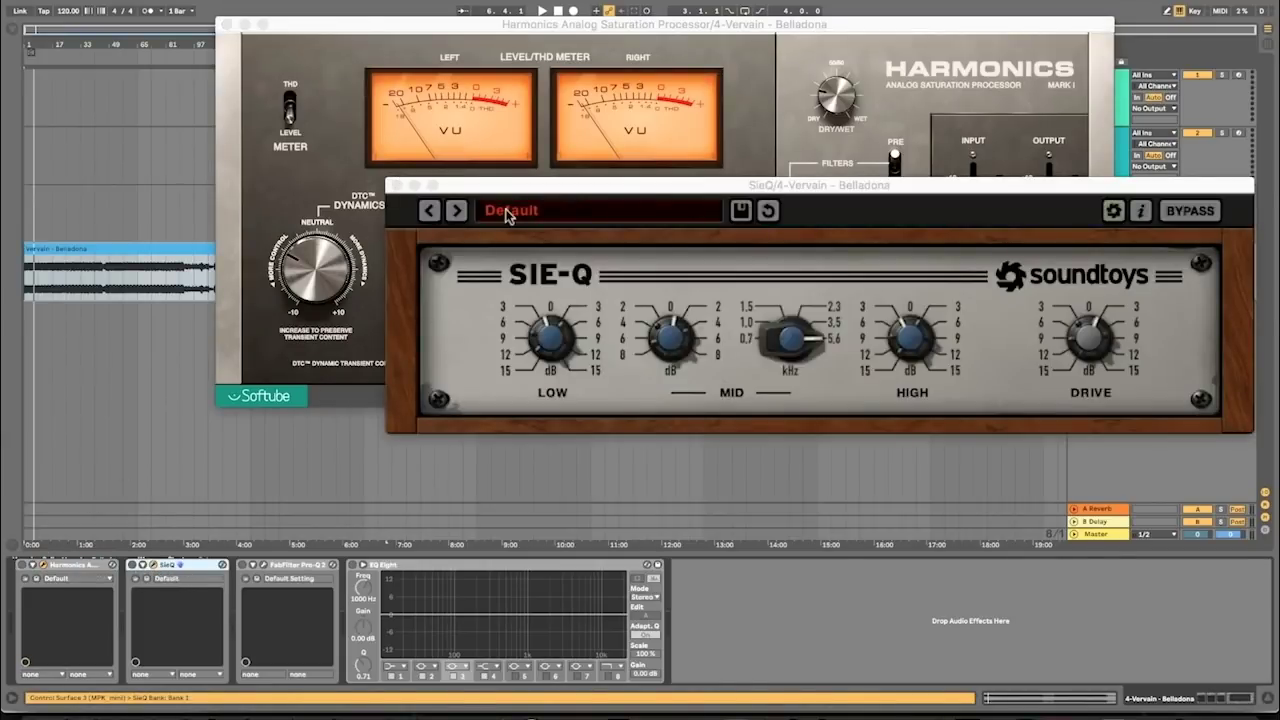
pyautogui.moveTo(553, 185); pyautogui.dragTo(398, 228)
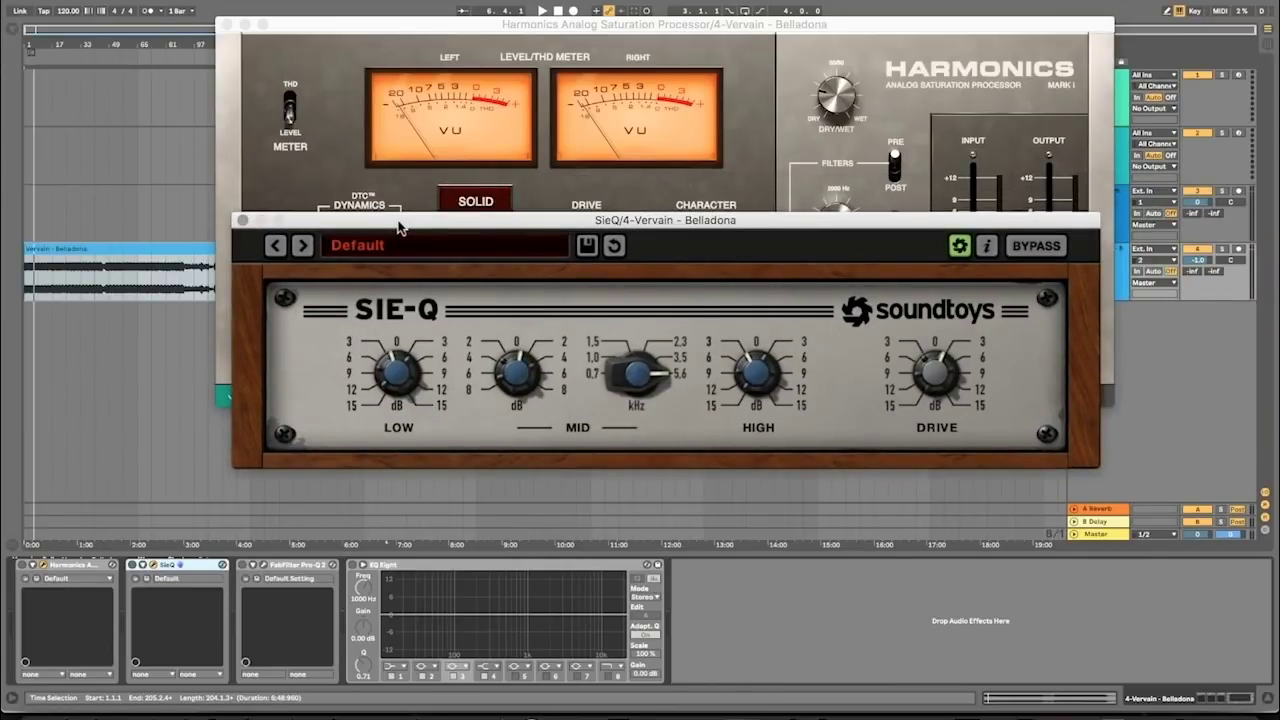
pyautogui.click(262, 565)
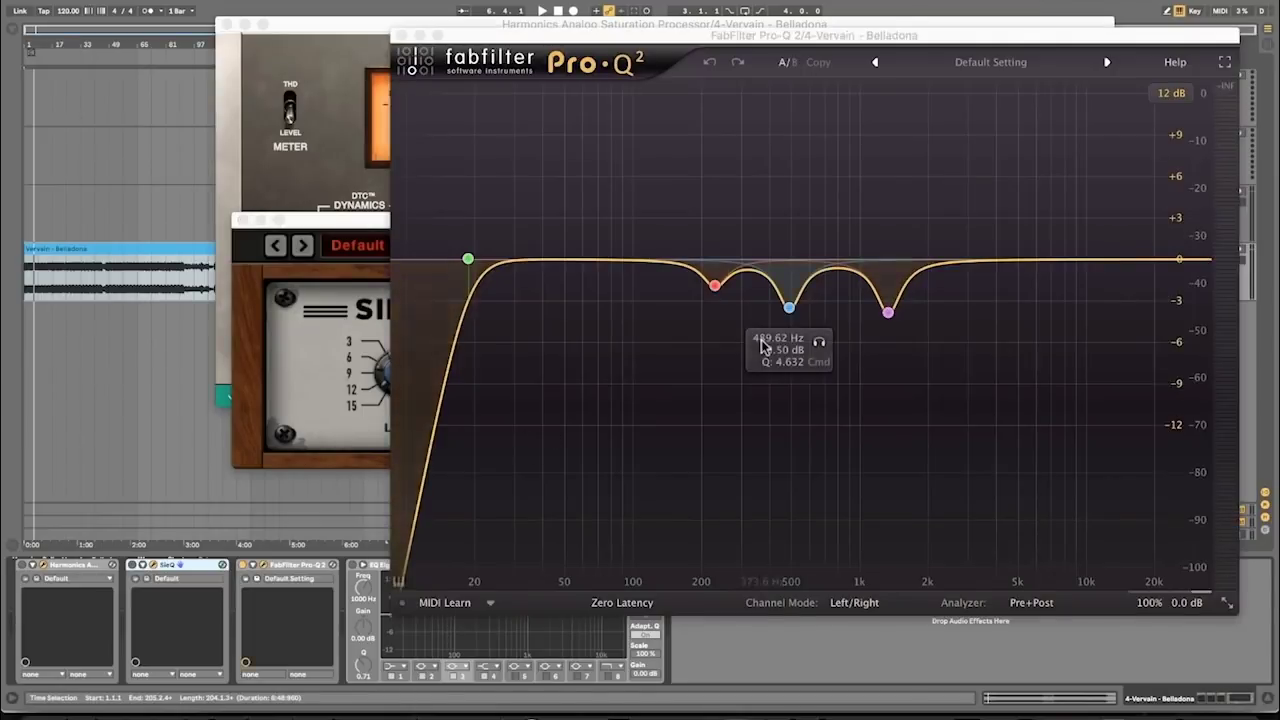
pyautogui.moveTo(816, 38); pyautogui.dragTo(800, 78)
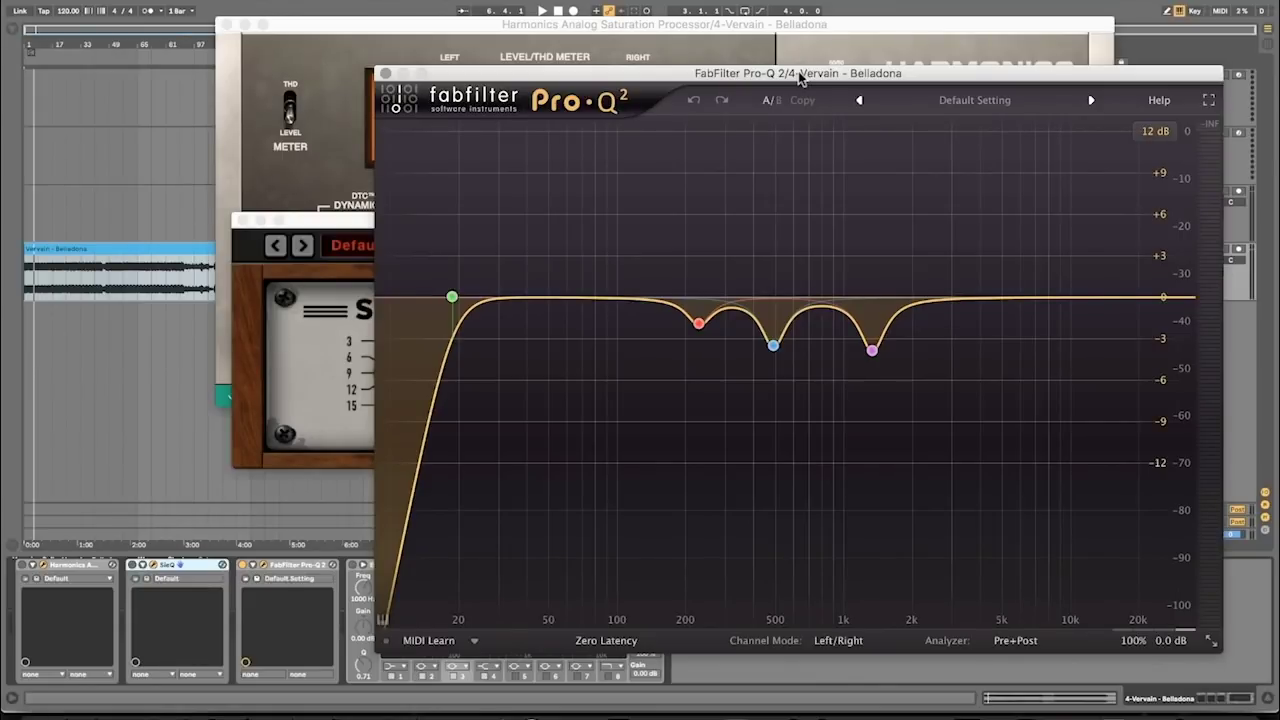
pyautogui.moveTo(449, 73); pyautogui.dragTo(483, 76)
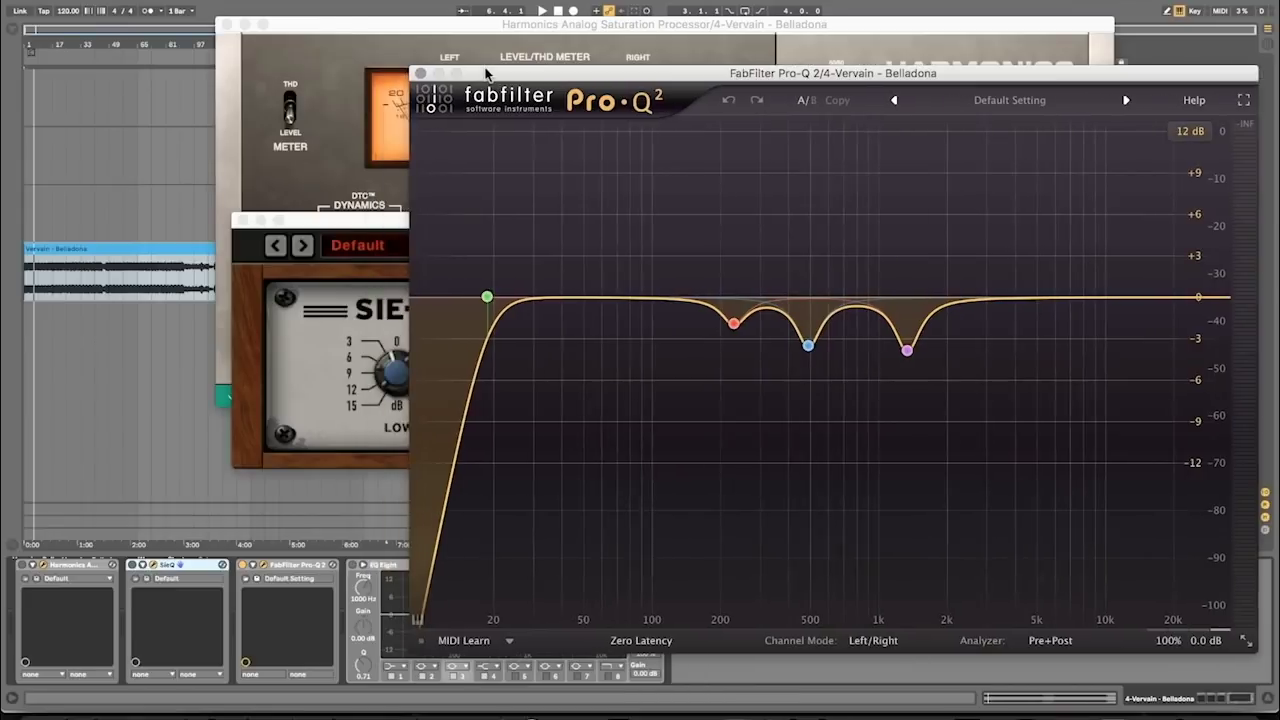
# Step: Move the SieQ and FabFilter Pro-Q windows aside, close both, and display the Vervain track's device chain
pyautogui.click(123, 204)
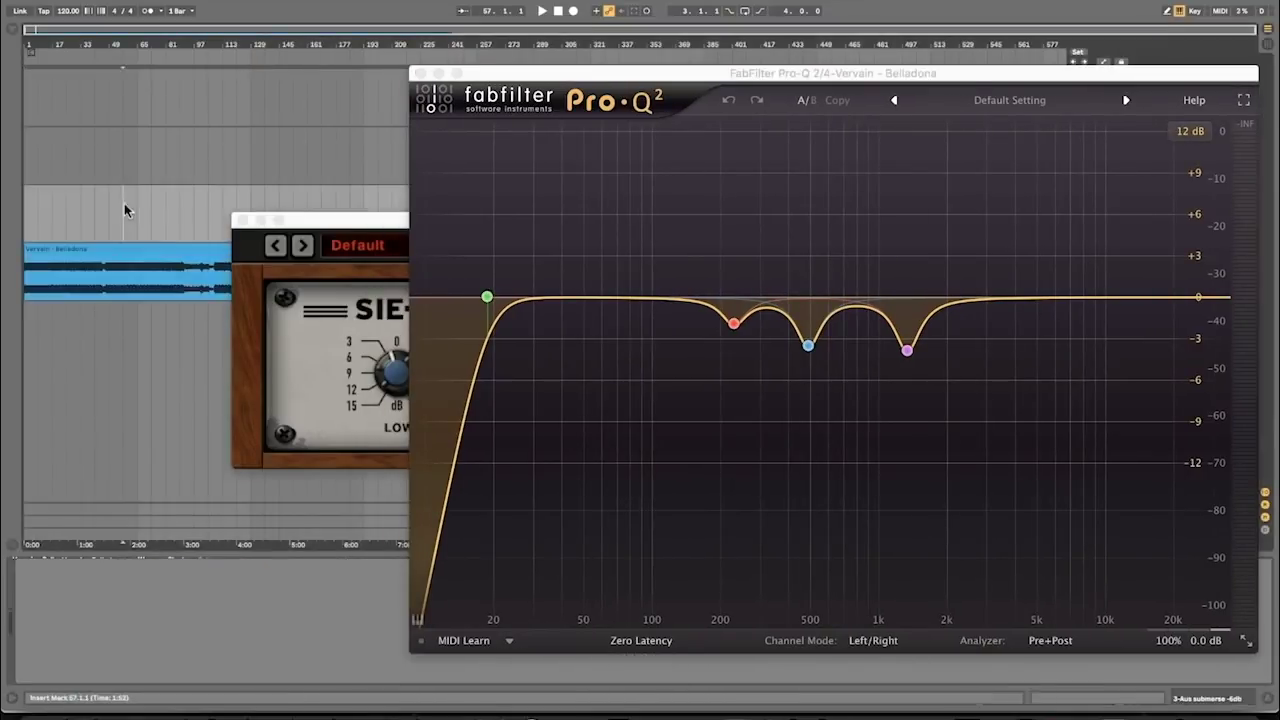
pyautogui.moveTo(481, 76); pyautogui.dragTo(552, 130)
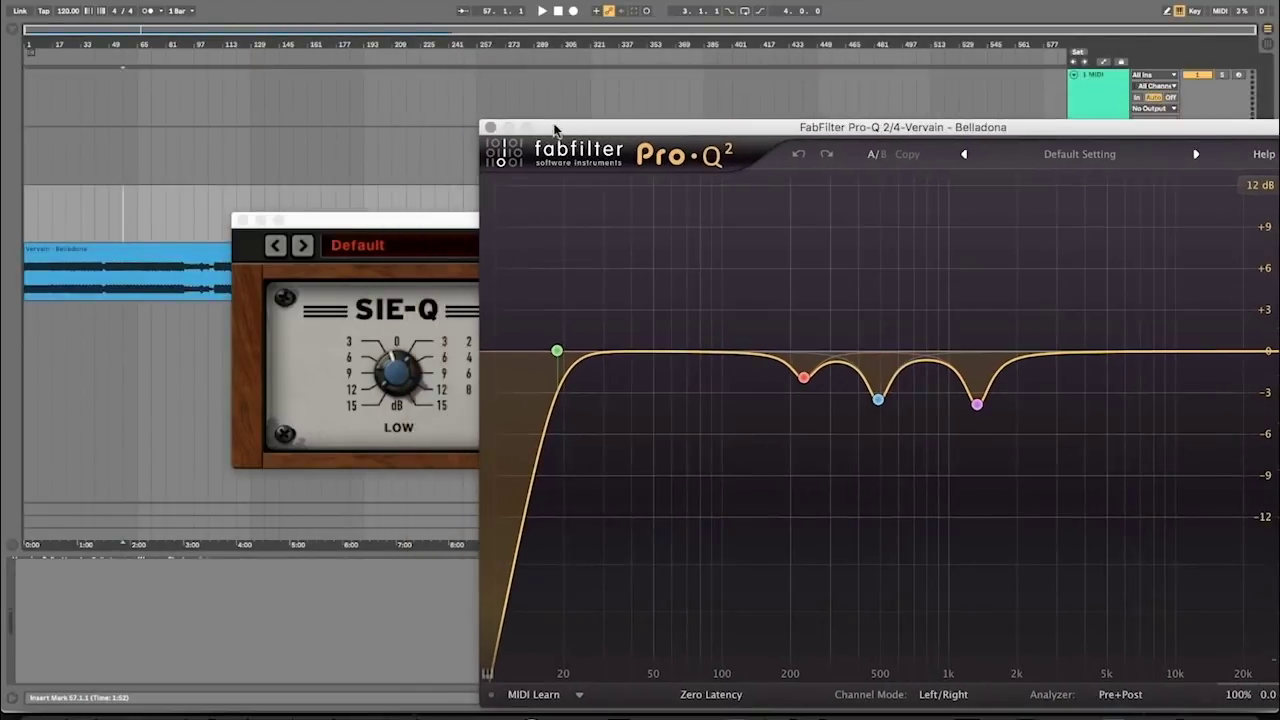
pyautogui.moveTo(358, 225); pyautogui.dragTo(570, 256)
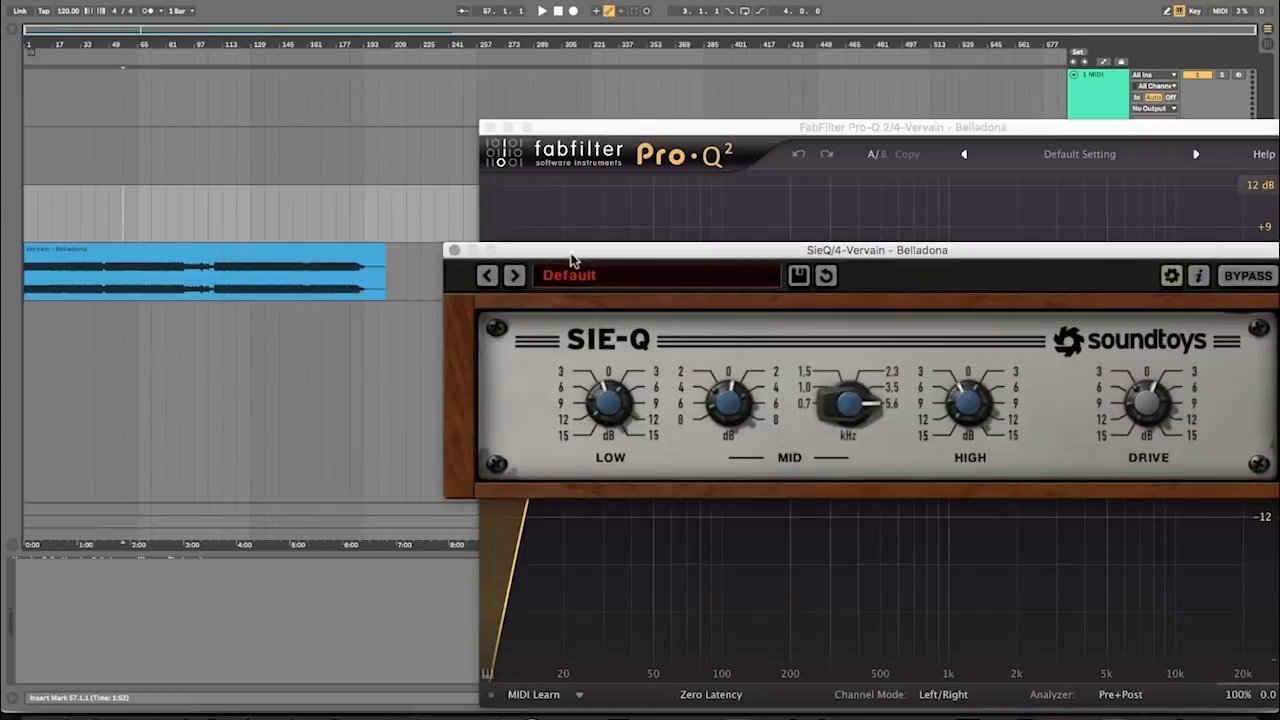
pyautogui.click(120, 204)
pyautogui.click(453, 251)
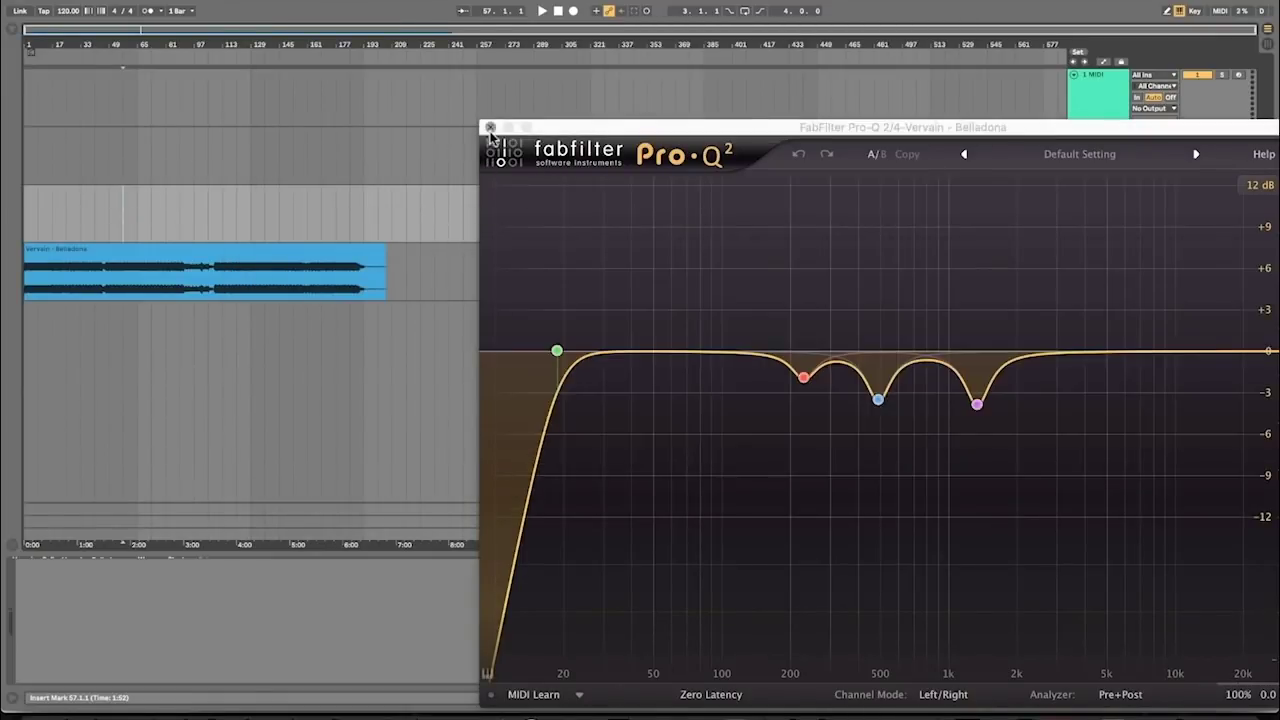
pyautogui.click(489, 127)
pyautogui.click(781, 262)
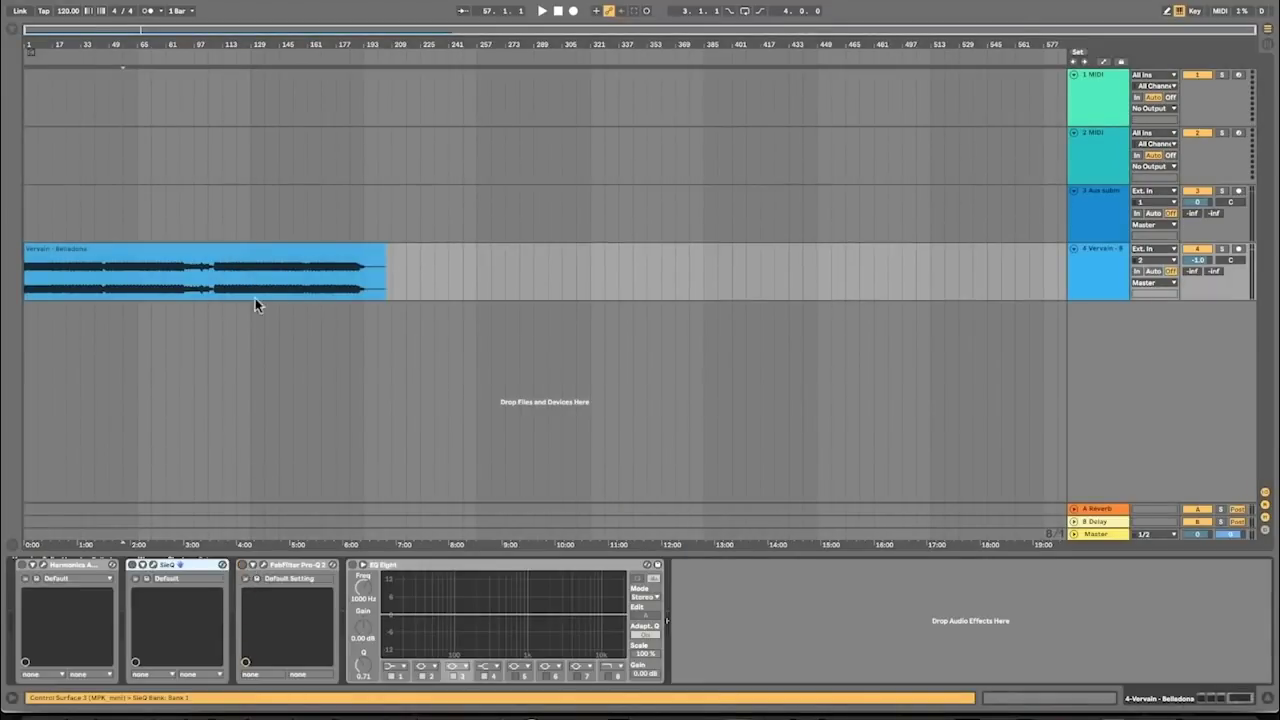
# Step: Play the song from bar 57 and raise the Vervain track's volume to 0 dB in the mixer
pyautogui.click(121, 209)
pyautogui.press('space')
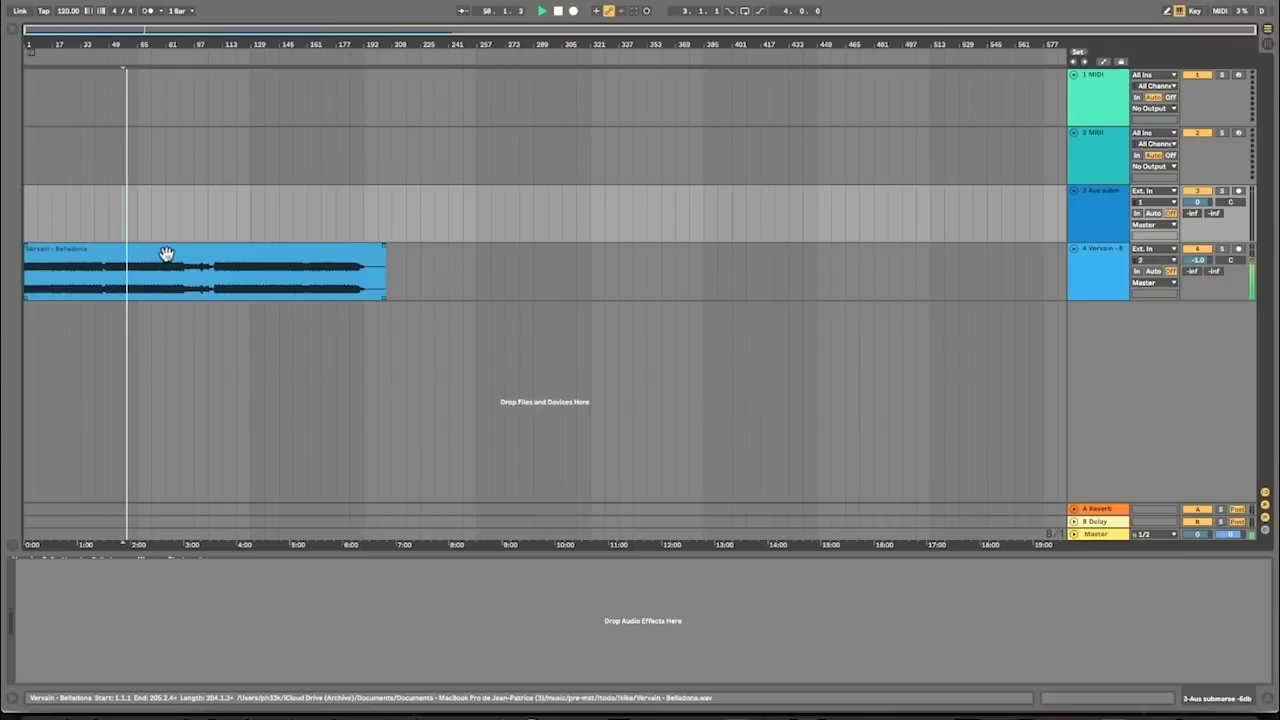
pyautogui.press('Tab')
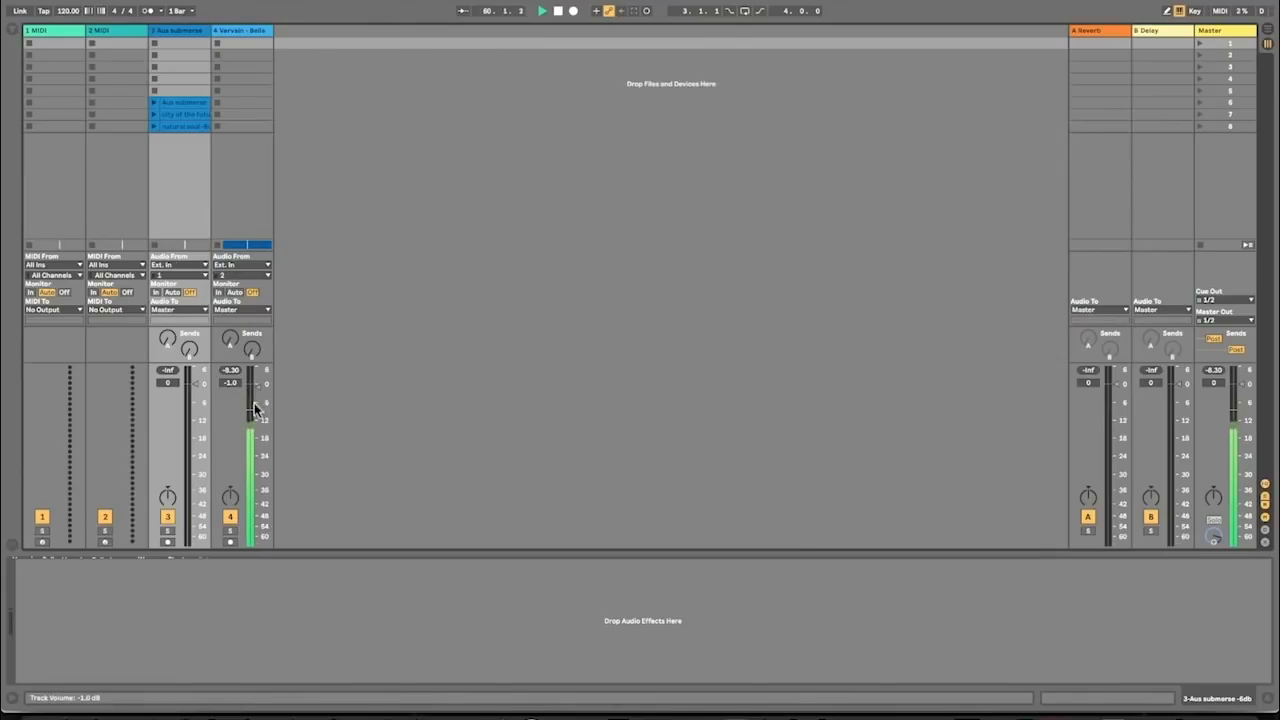
pyautogui.moveTo(254, 410); pyautogui.dragTo(259, 395)
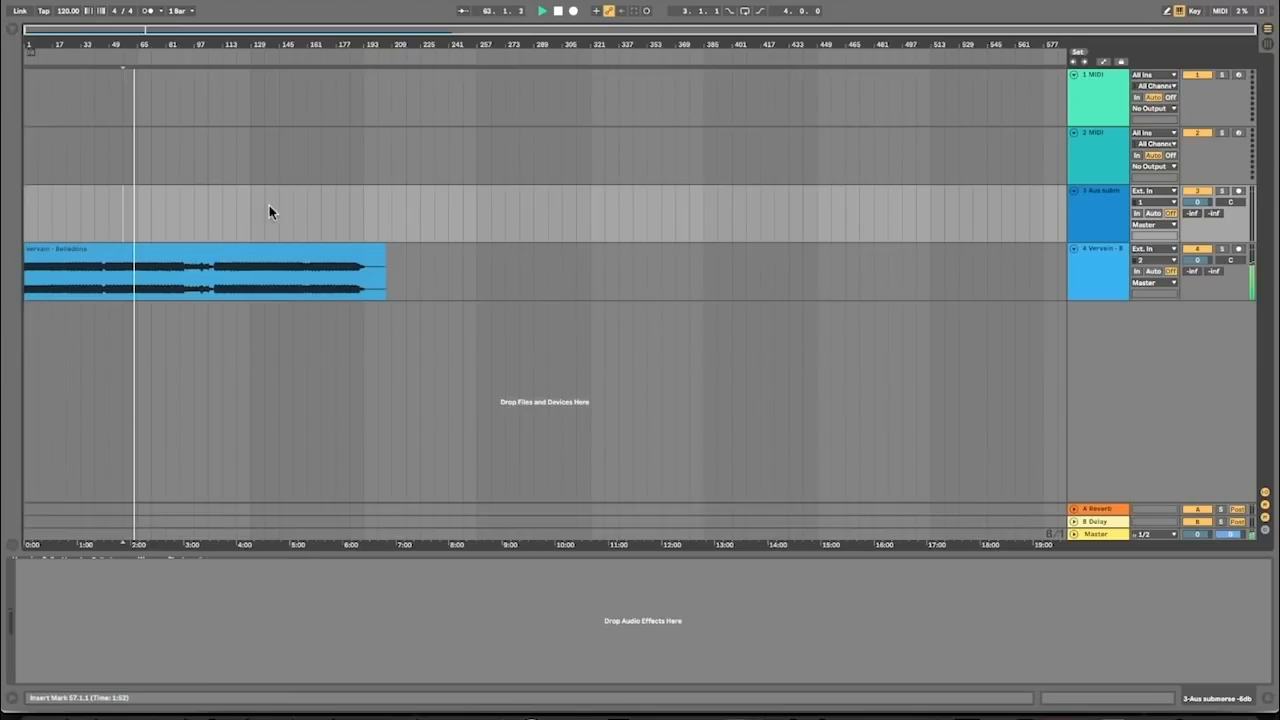
pyautogui.press('Tab')
# Step: Set the Vervain - Belladona clip's gain to 1.5 dB and stop playback
pyautogui.click(260, 249)
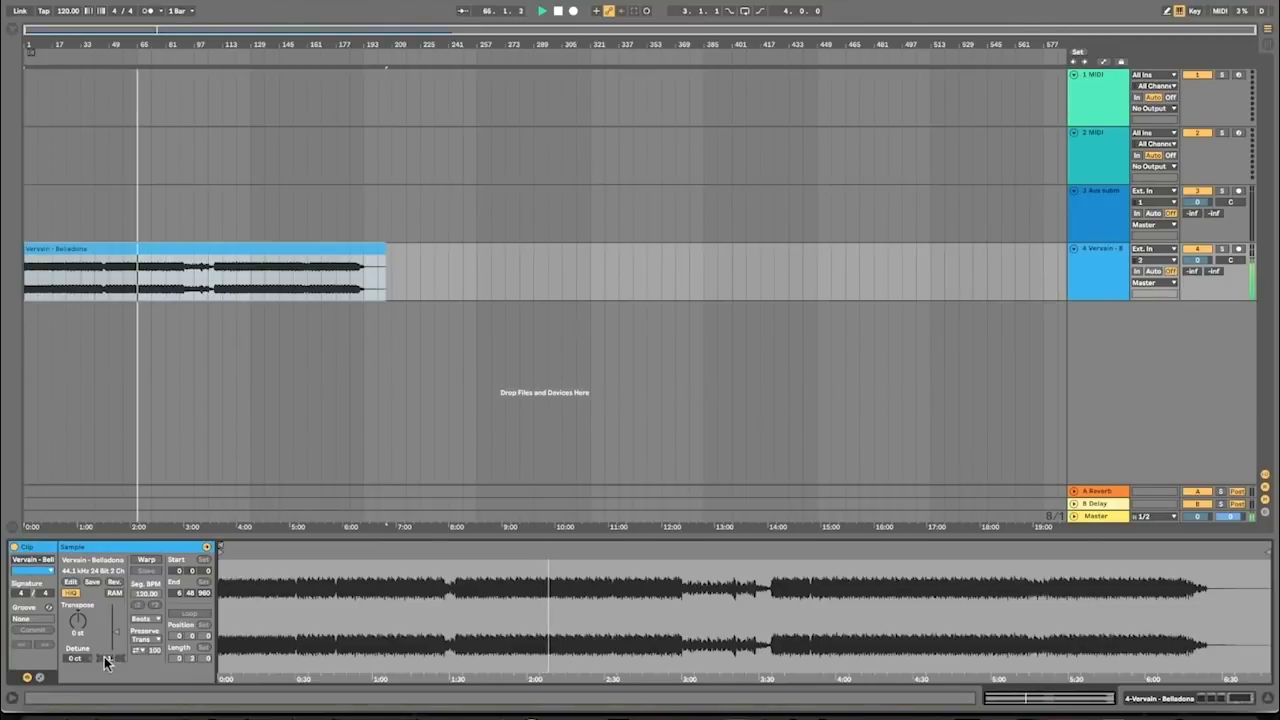
pyautogui.write('1.5')
pyautogui.press('Return')
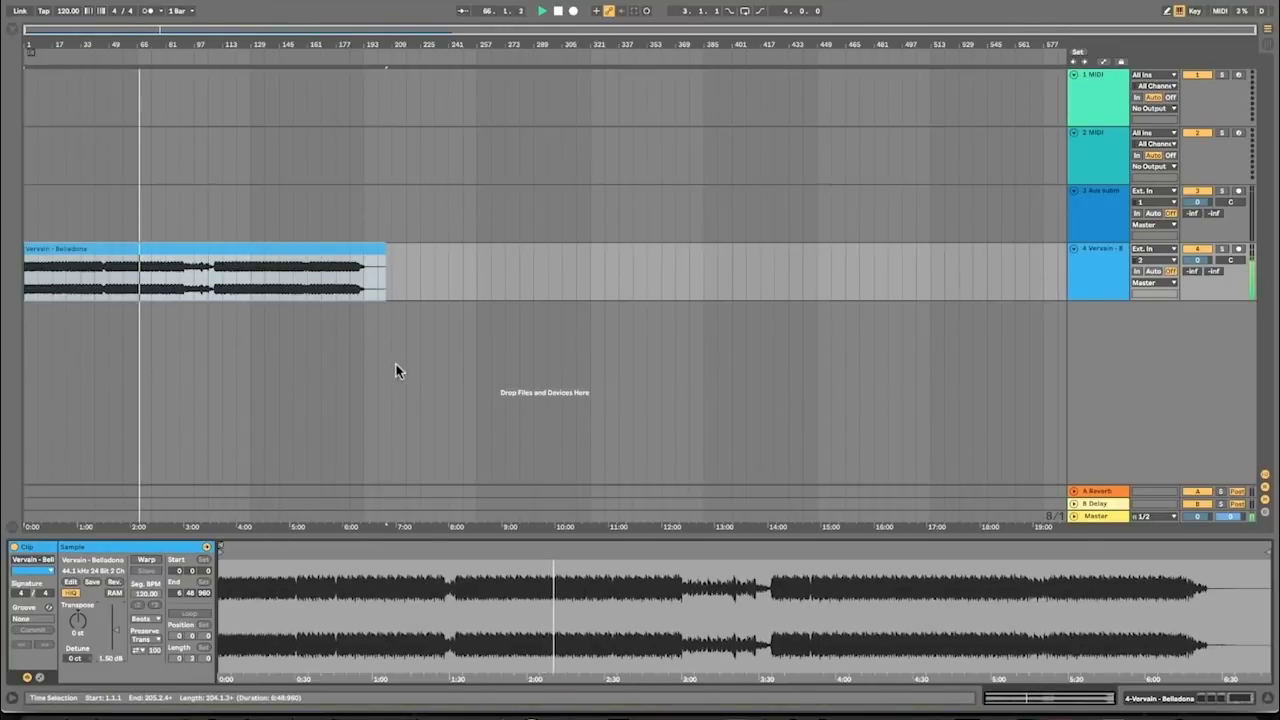
pyautogui.press('space')
pyautogui.press('Tab')
pyautogui.press('Tab')
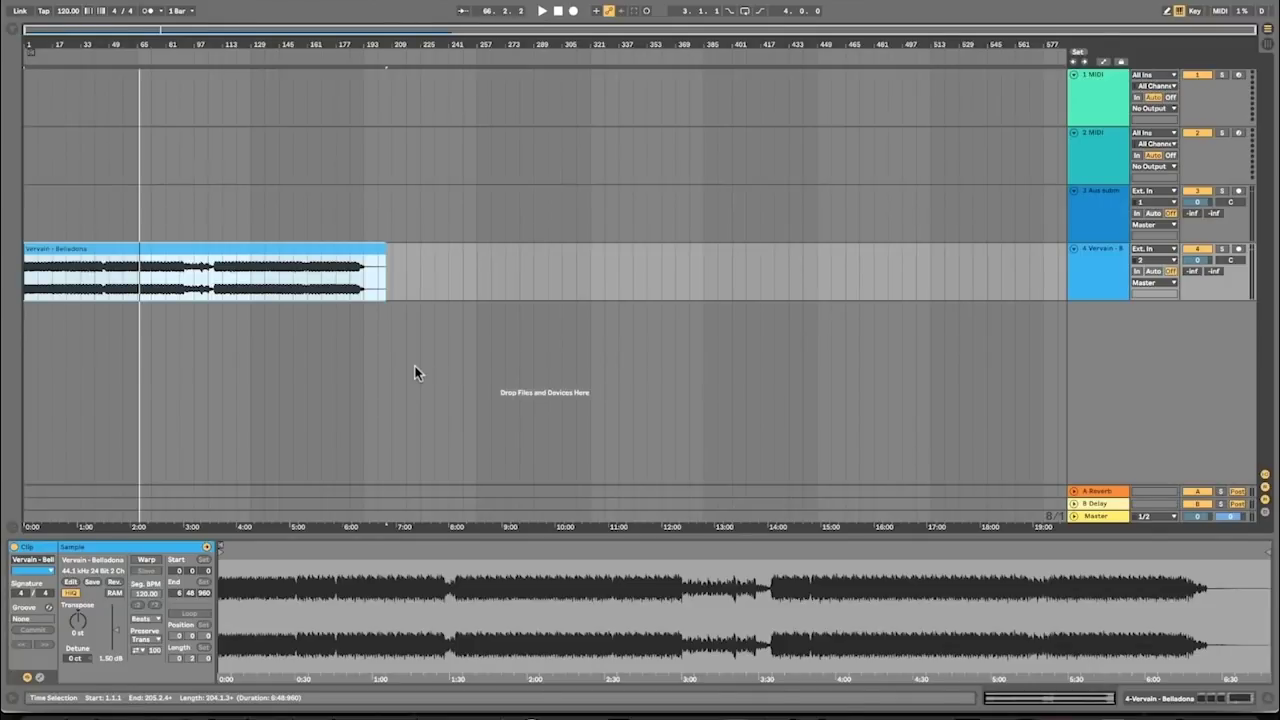
# Step: Loop the 40-bar section from bar 49 to bar 89 and start playback from bar 49
pyautogui.click(1090, 276)
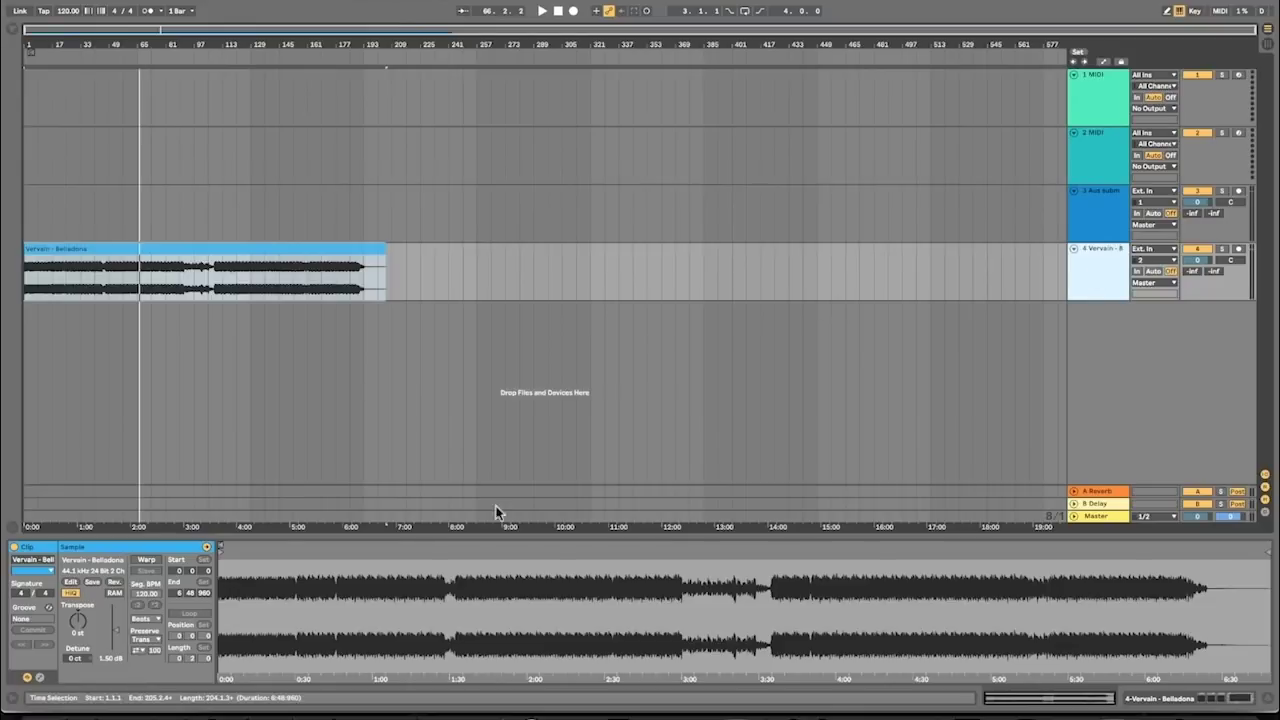
pyautogui.click(1105, 275)
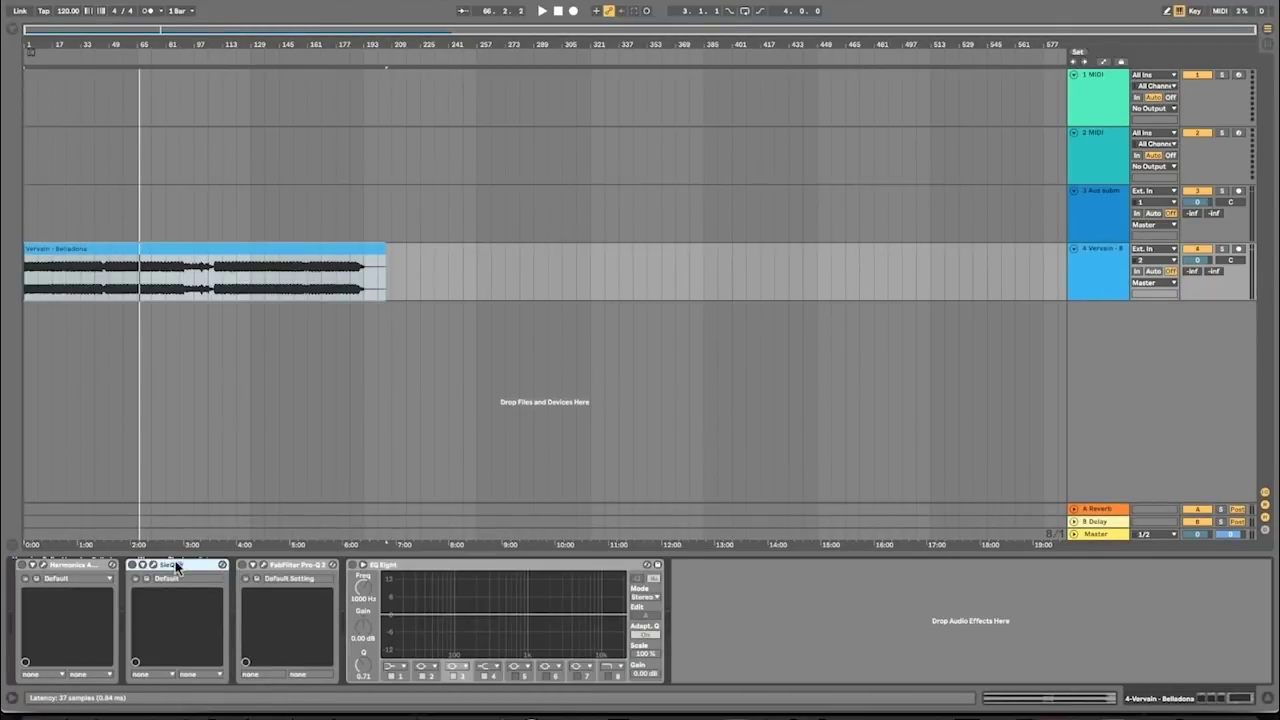
pyautogui.click(112, 213)
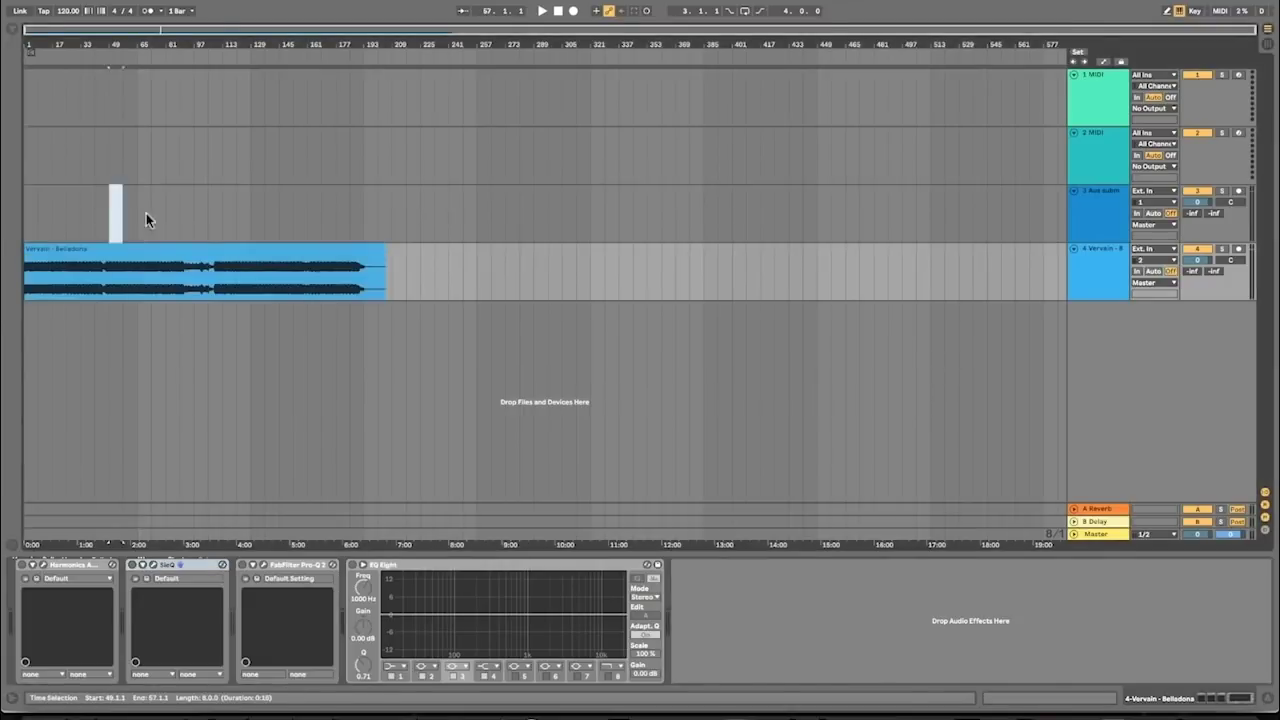
pyautogui.keyDown('shift'); pyautogui.click(182, 214); pyautogui.keyUp('shift')
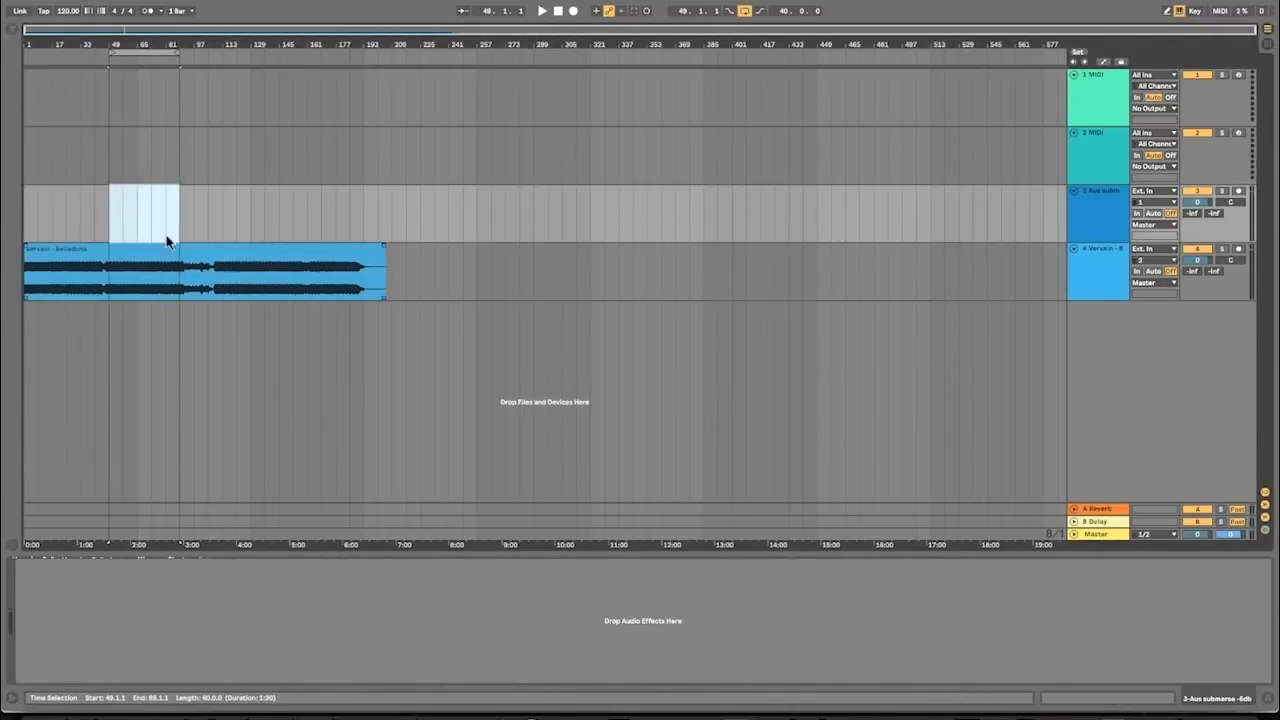
pyautogui.click(118, 269)
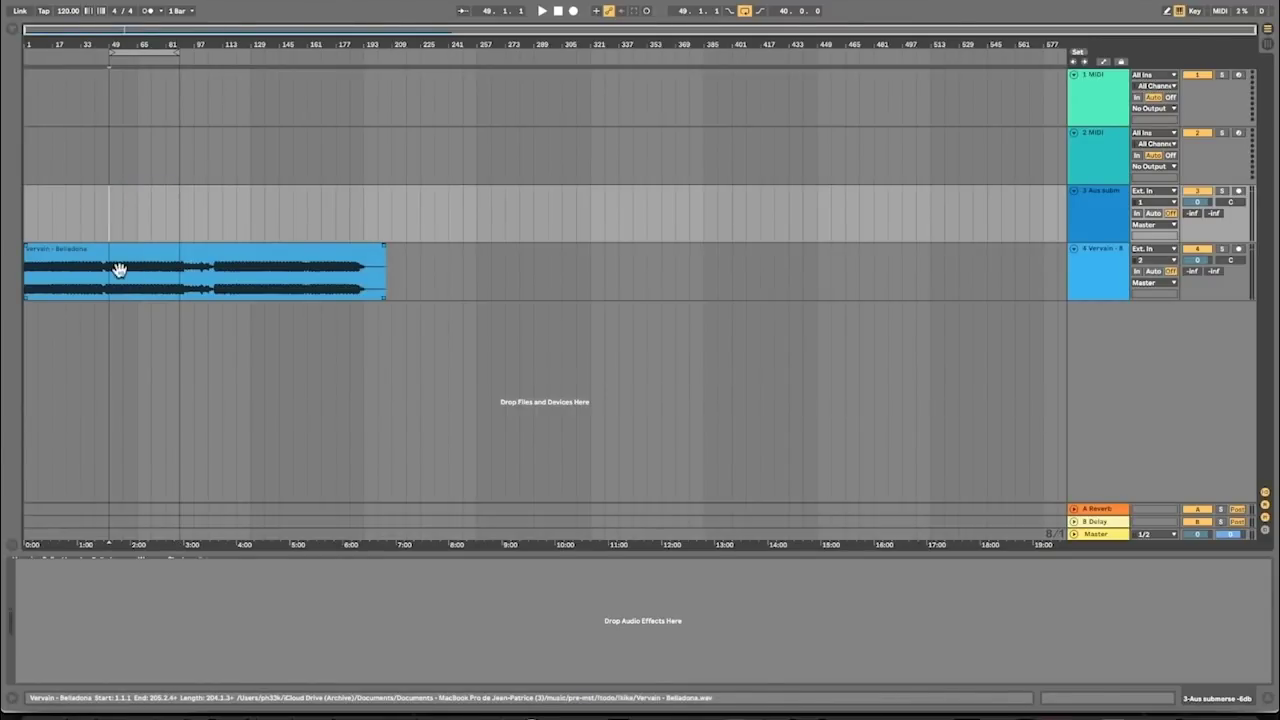
pyautogui.press('space')
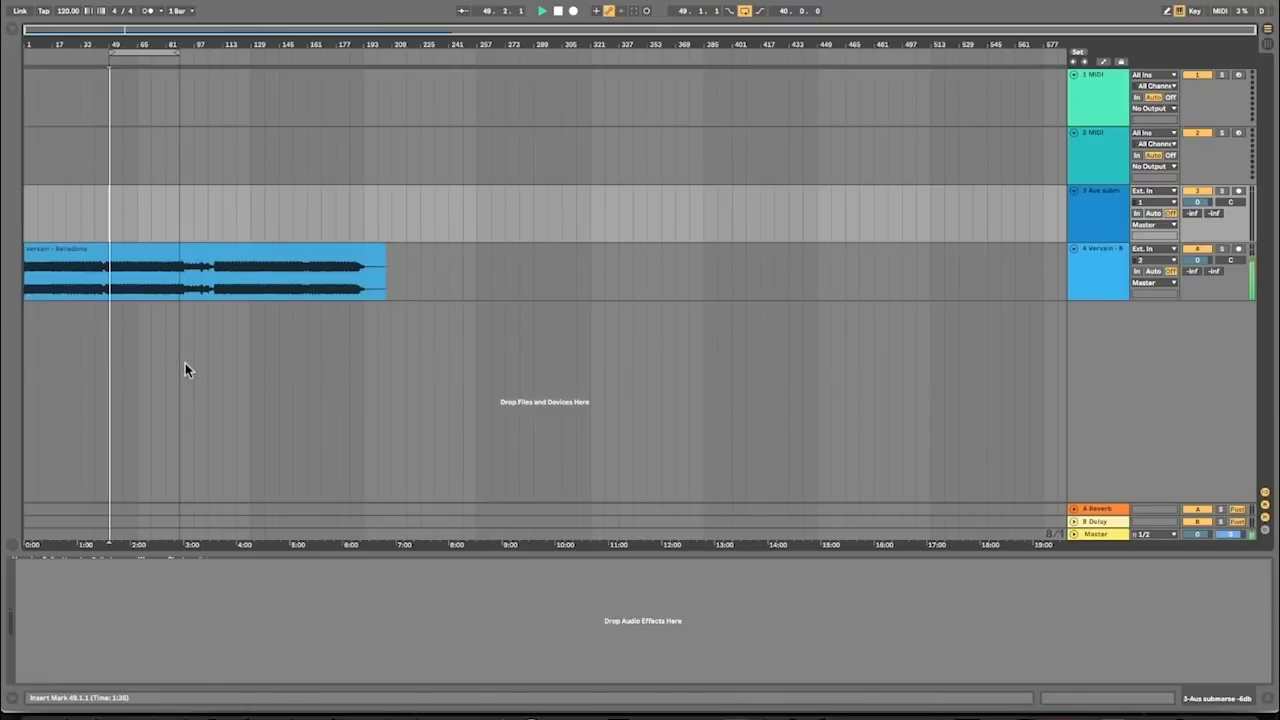
# Step: Open the Harmonics saturation plugin on the Vervain track and turn its Dry/Wet mix down to dry
pyautogui.click(1088, 270)
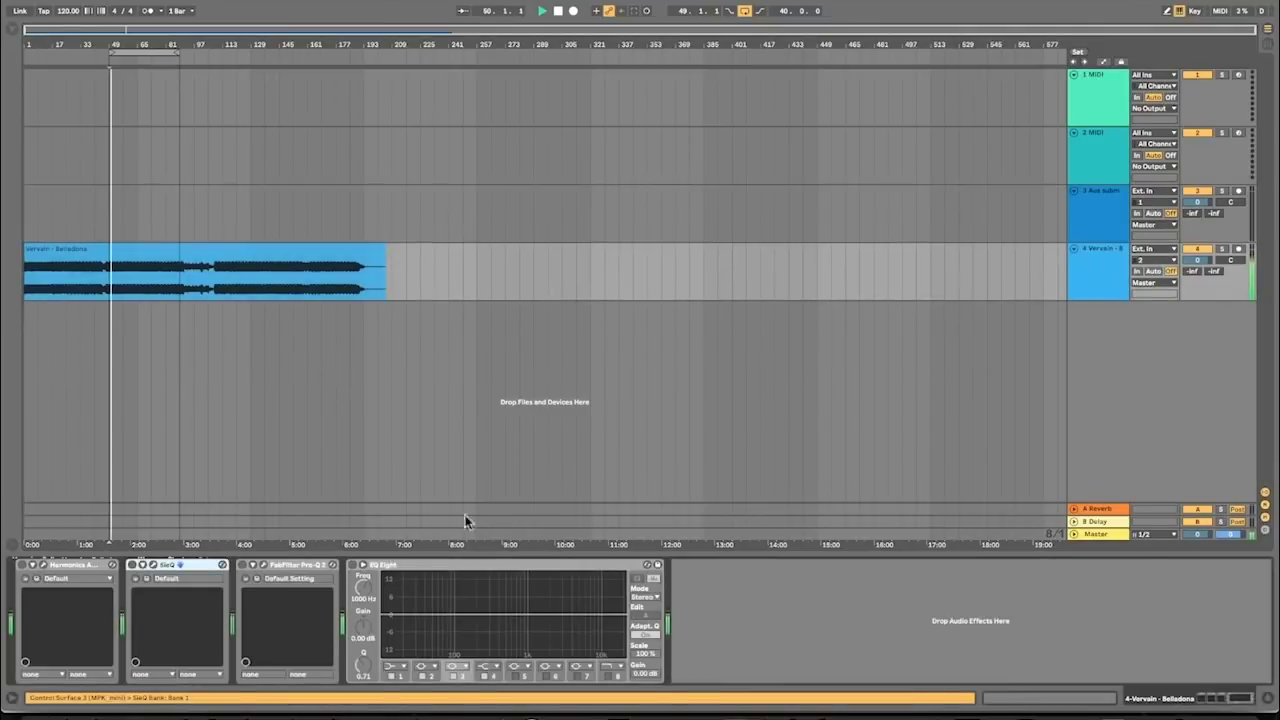
pyautogui.click(43, 565)
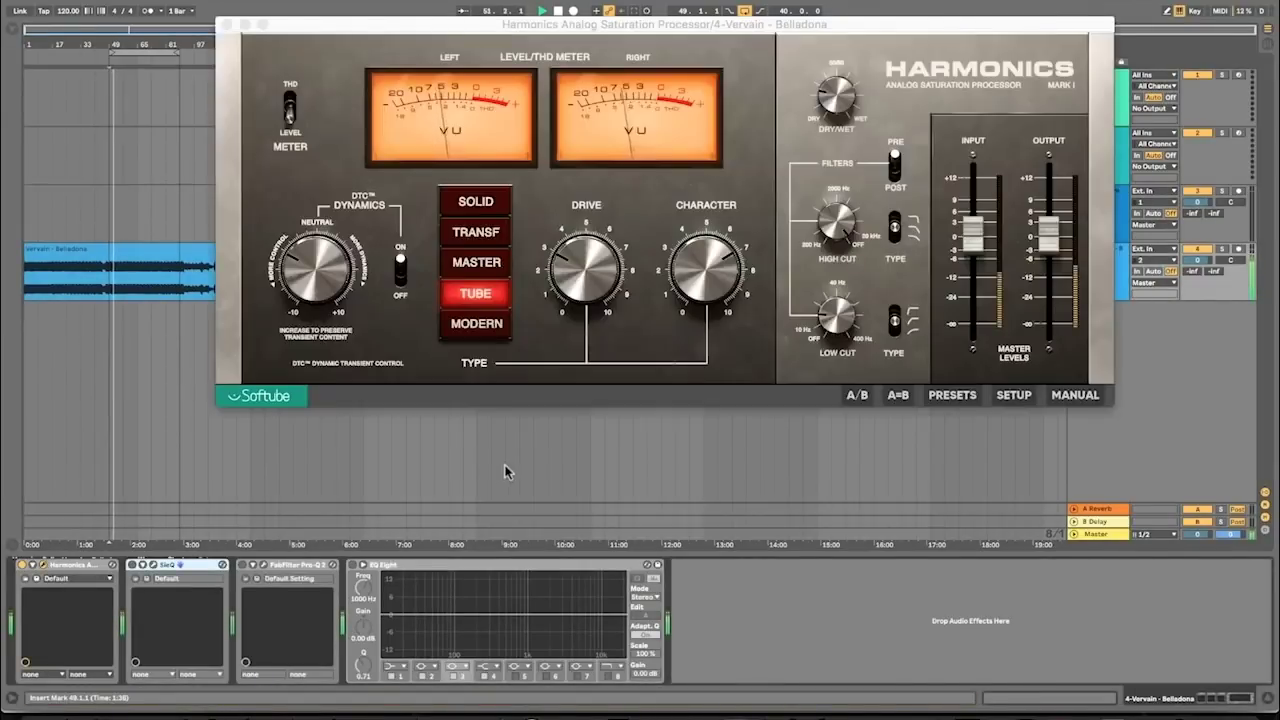
pyautogui.click(584, 275)
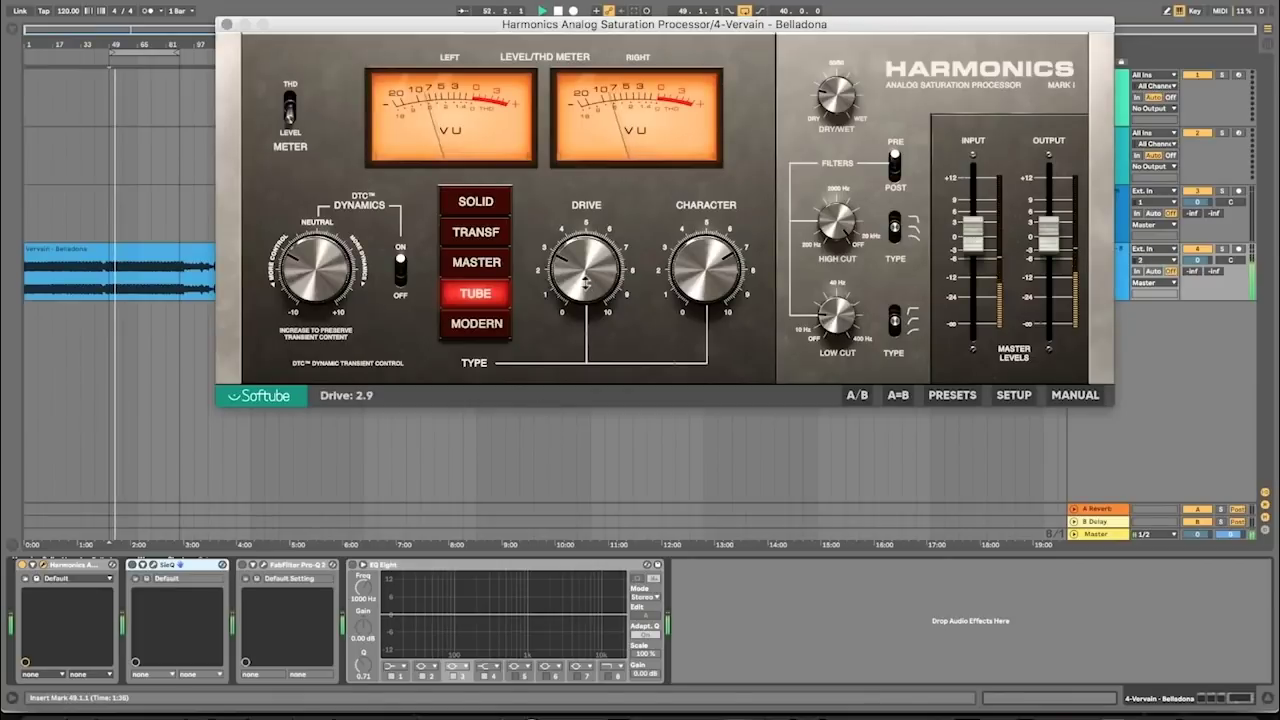
pyautogui.moveTo(836, 100); pyautogui.dragTo(826, 170)
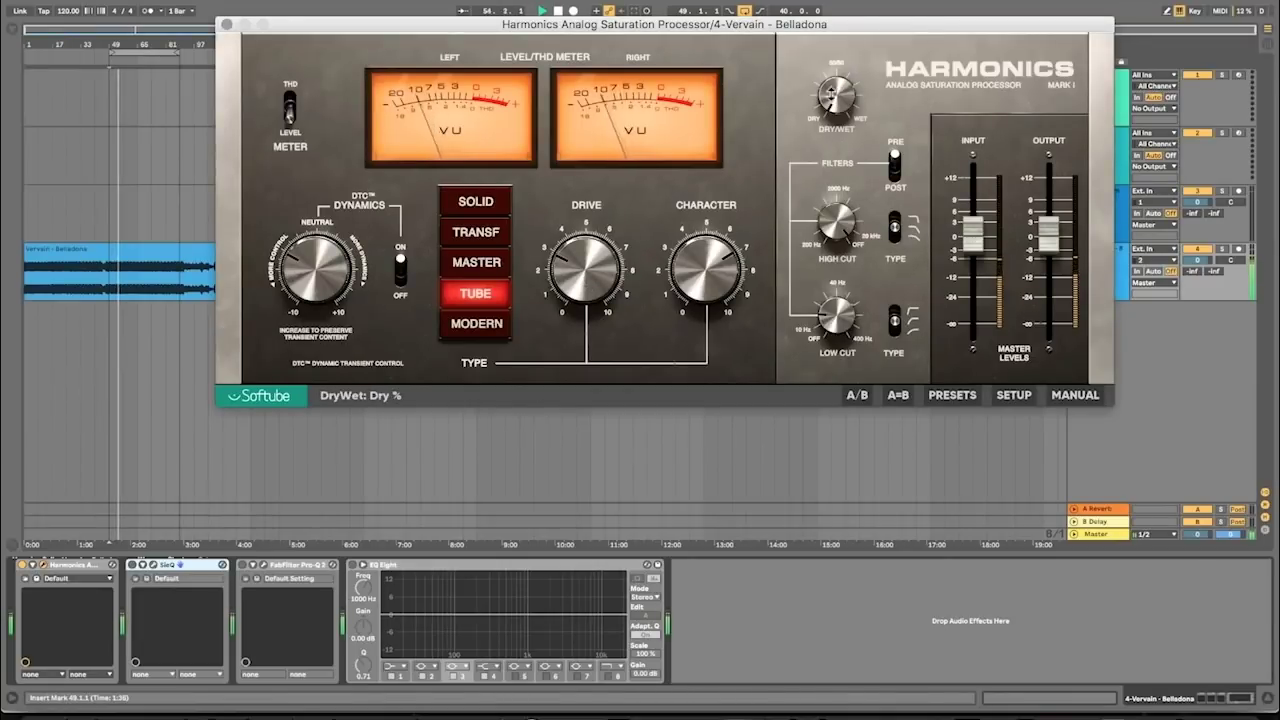
pyautogui.moveTo(829, 94)
pyautogui.mouseDown()
pyautogui.moveTo(829, 74)
pyautogui.moveTo(810, 97)
pyautogui.mouseUp()
# Step: Adjust the Character and Drive amounts in Harmonics, set Dynamics to -5.4, and raise the Dry/Wet mix
pyautogui.moveTo(706, 262)
pyautogui.mouseDown()
pyautogui.moveTo(706, 192)
pyautogui.moveTo(705, 272)
pyautogui.mouseUp()
pyautogui.moveTo(610, 286)
pyautogui.mouseDown()
pyautogui.moveTo(618, 183)
pyautogui.moveTo(605, 200)
pyautogui.moveTo(605, 275)
pyautogui.mouseUp()
pyautogui.moveTo(323, 287); pyautogui.dragTo(322, 300)
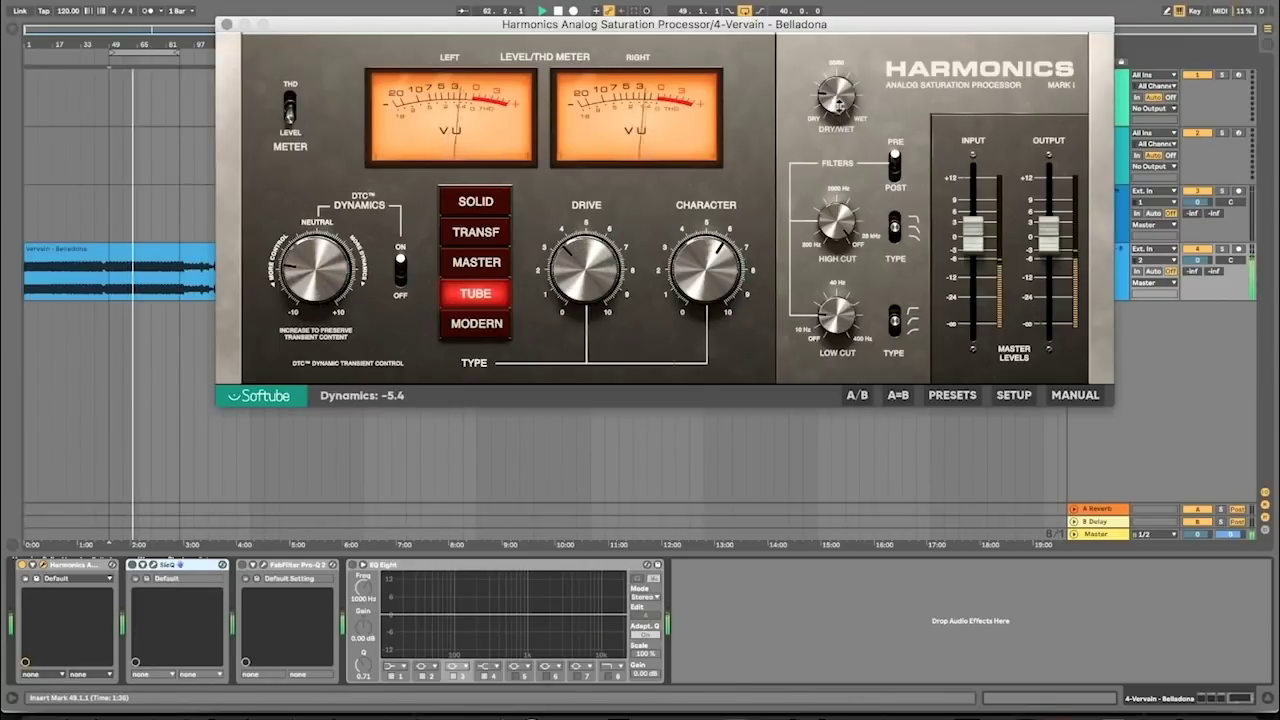
pyautogui.moveTo(839, 104); pyautogui.dragTo(841, 66)
# Step: Try Harmonics Dynamics at 6.0, set Drive to 2.8 and Character to 5.9, and bring Dynamics back to -3.6
pyautogui.moveTo(316, 268); pyautogui.dragTo(335, 174)
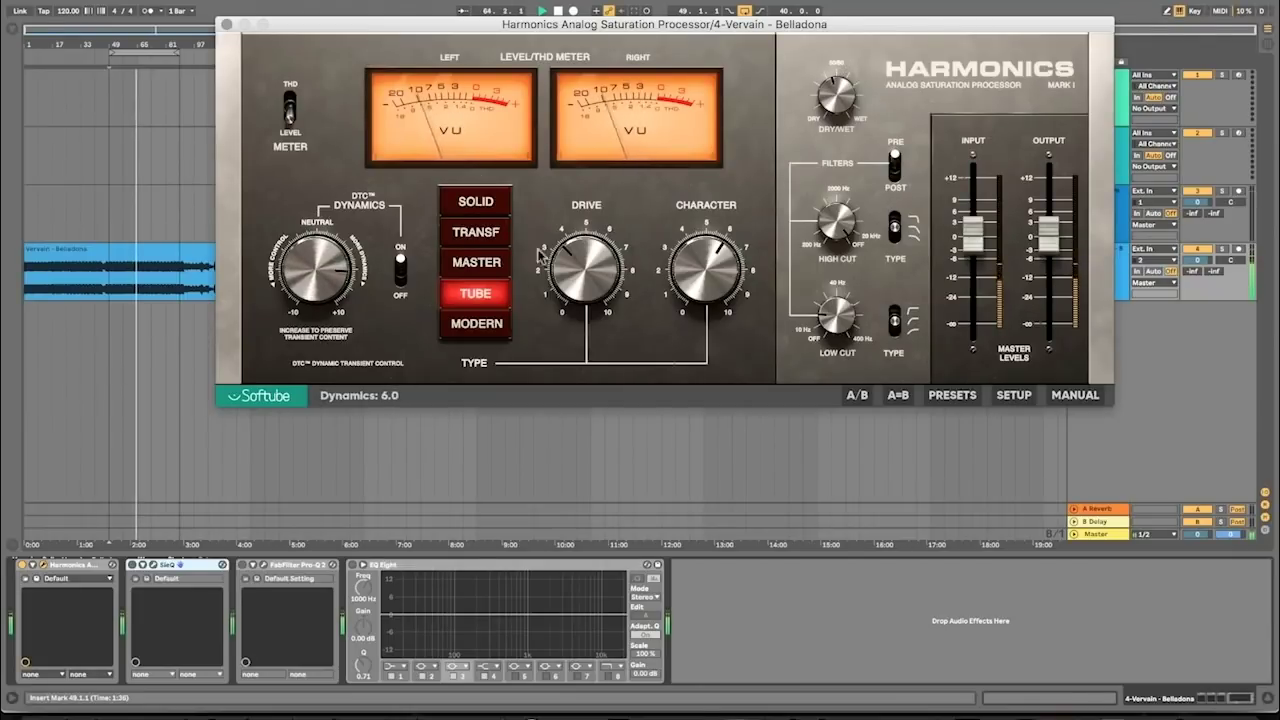
pyautogui.moveTo(580, 258); pyautogui.dragTo(551, 279)
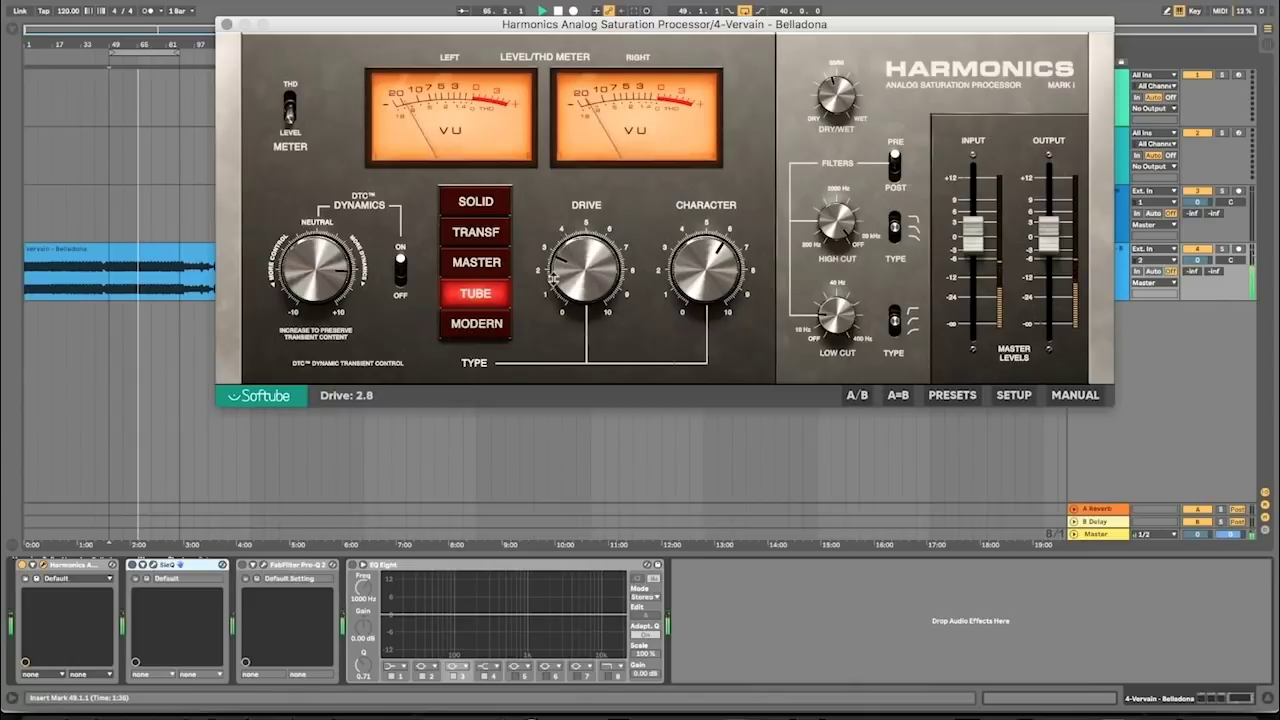
pyautogui.moveTo(678, 280)
pyautogui.mouseDown()
pyautogui.moveTo(680, 252)
pyautogui.moveTo(676, 282)
pyautogui.mouseUp()
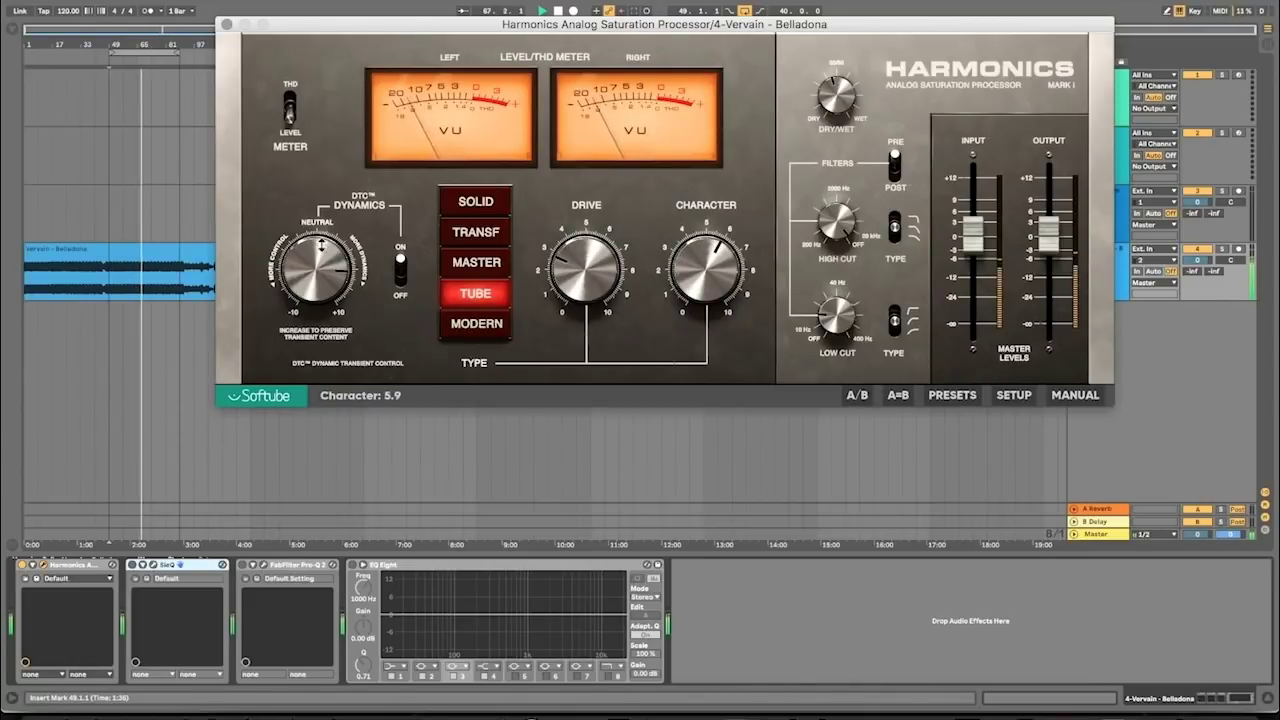
pyautogui.moveTo(322, 246); pyautogui.dragTo(319, 340)
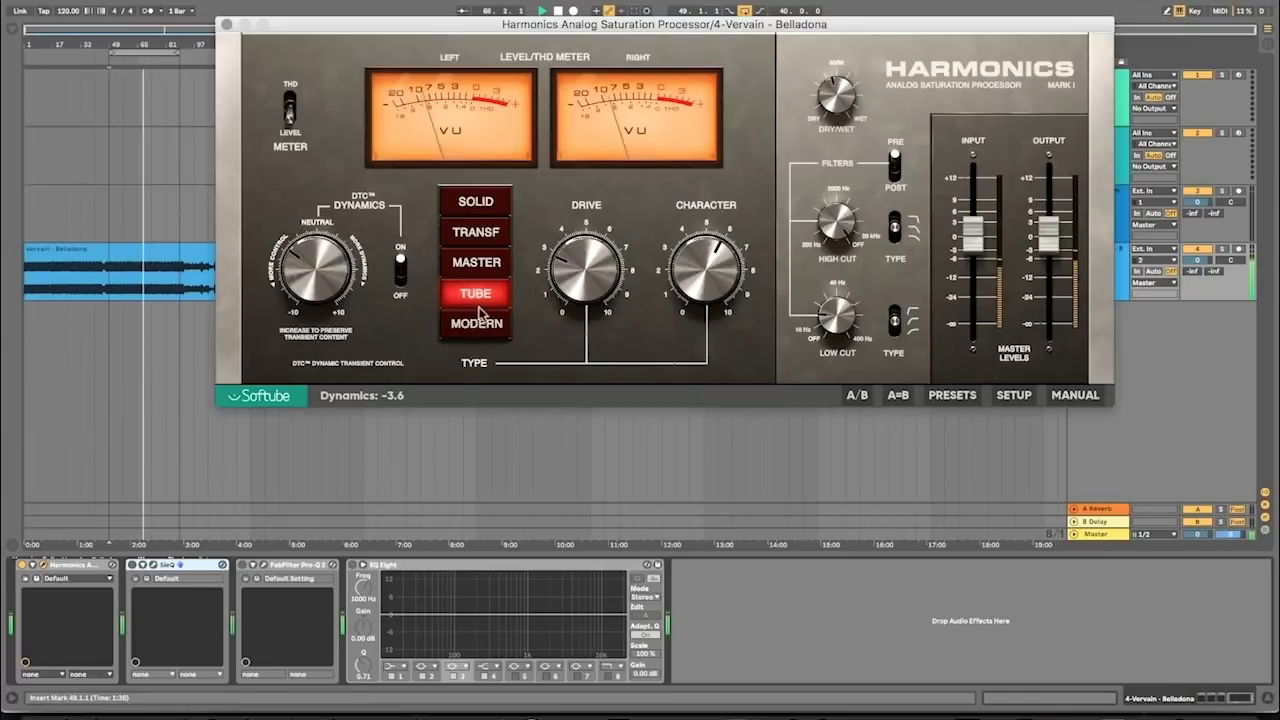
# Step: Compare the Modern, Transformer and Solid drive types in Harmonics, and return to Tube
pyautogui.click(485, 325)
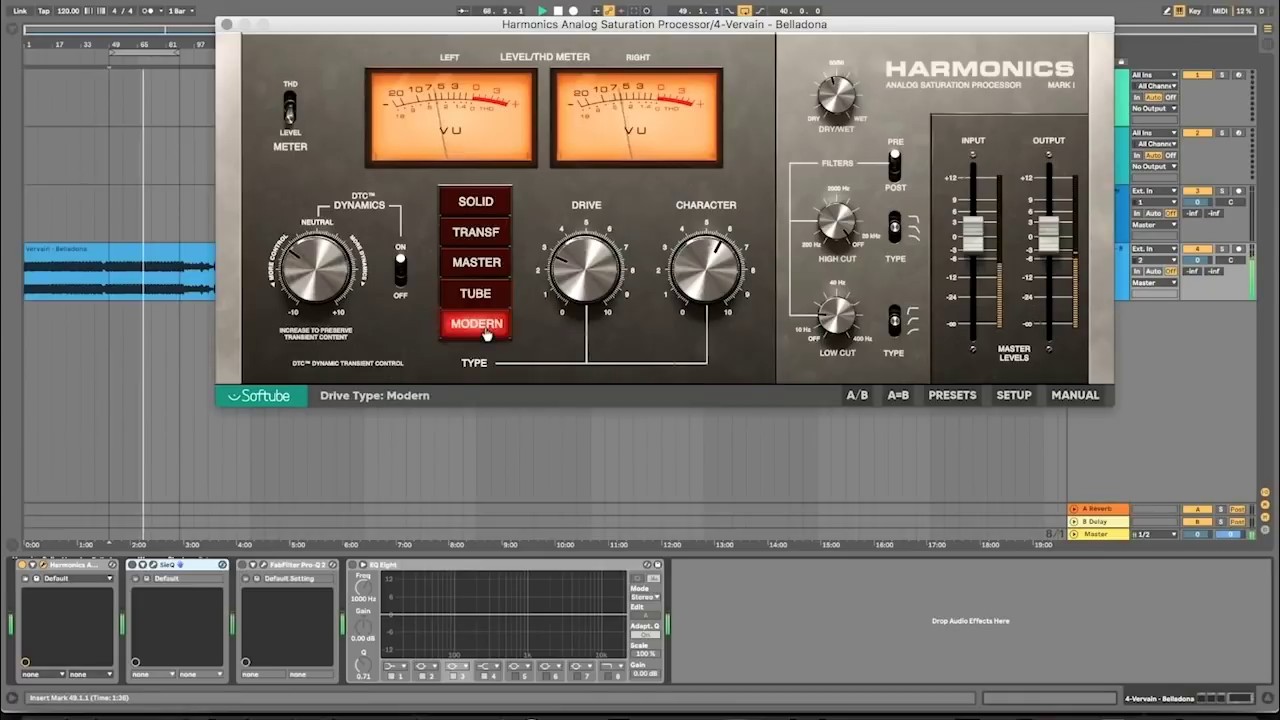
pyautogui.click(486, 236)
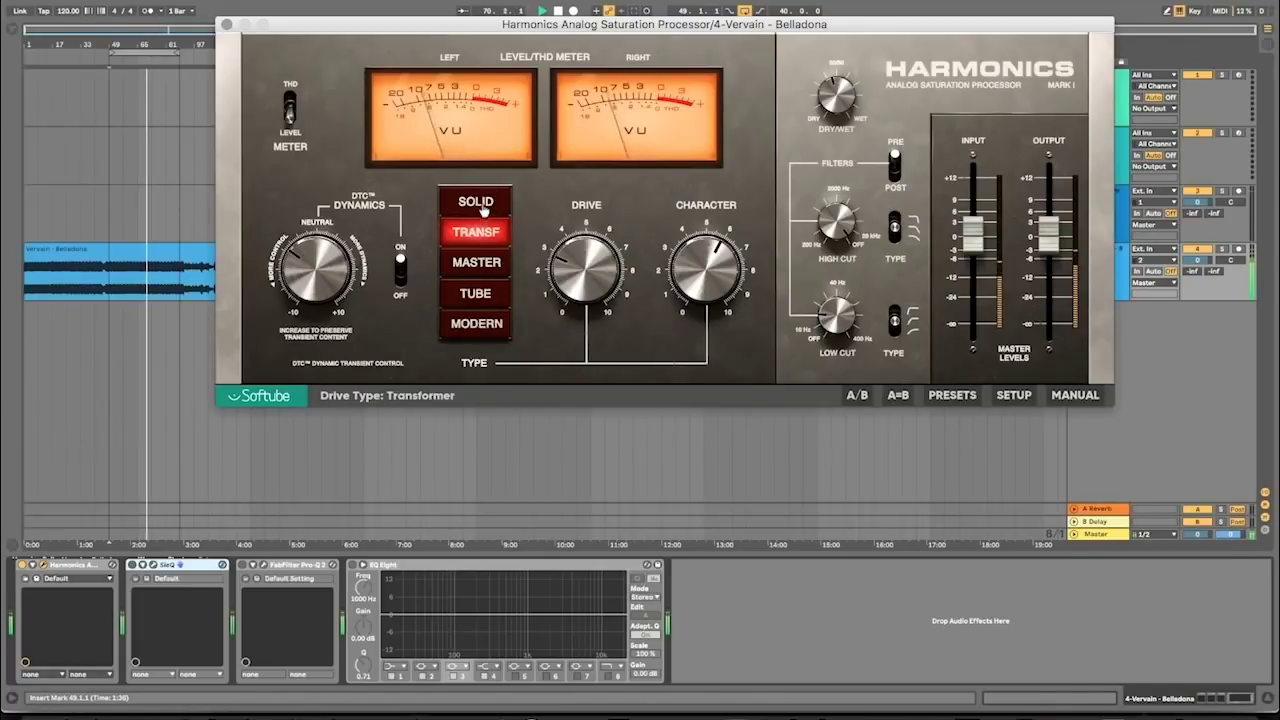
pyautogui.click(478, 203)
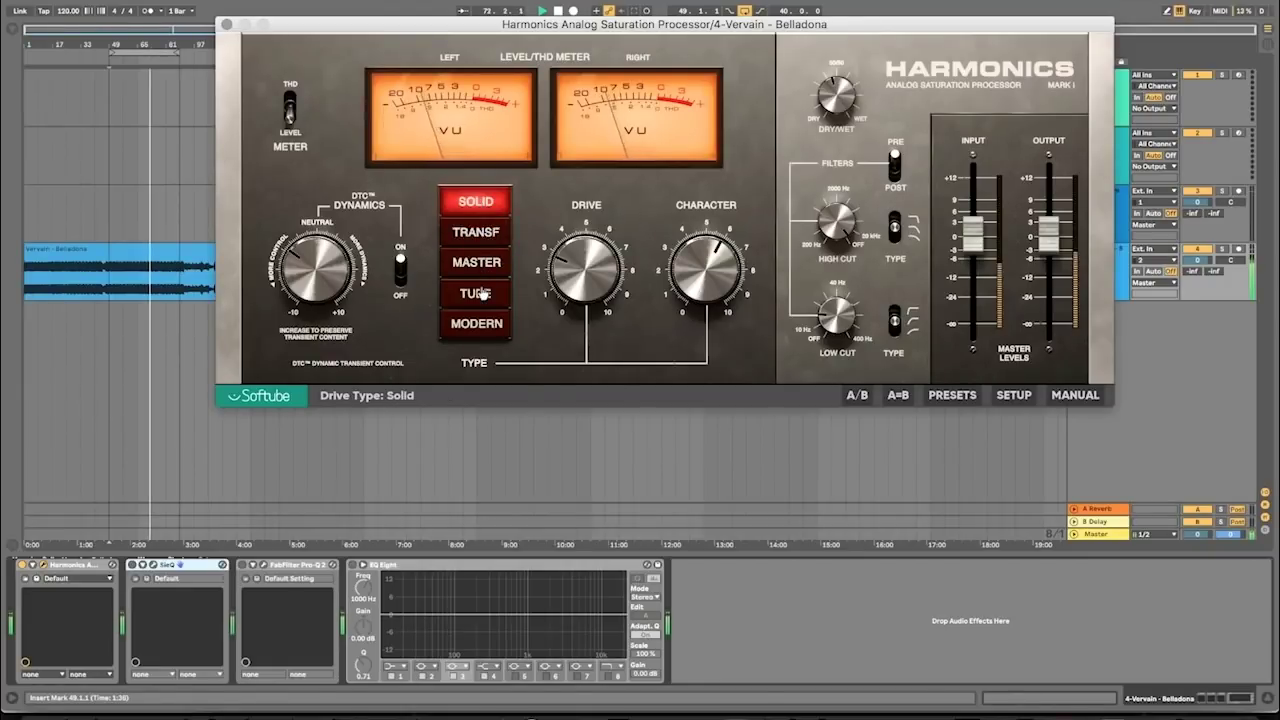
pyautogui.click(482, 293)
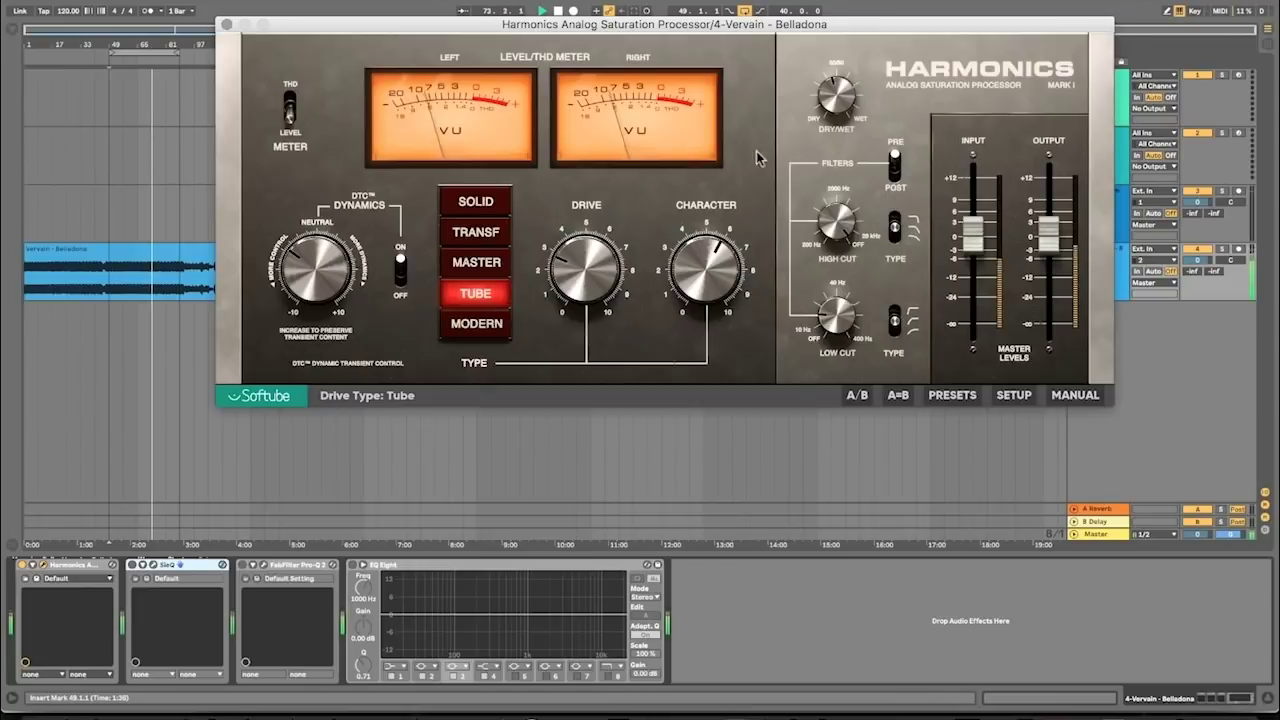
# Step: Set the Harmonics Dry/Wet mix to 33.7 %, bypassing and re-enabling the plugin to compare the sound
pyautogui.moveTo(830, 80)
pyautogui.moveTo(830, 80); pyautogui.dragTo(811, 128)
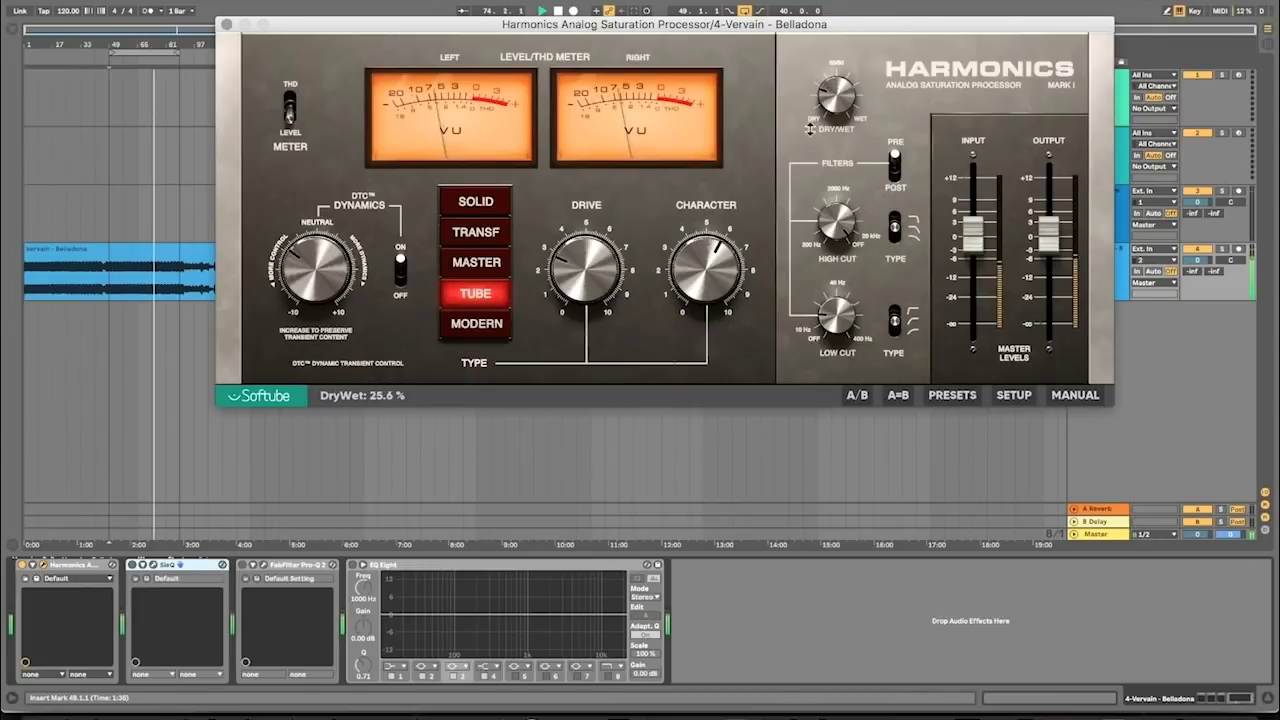
pyautogui.click(24, 566)
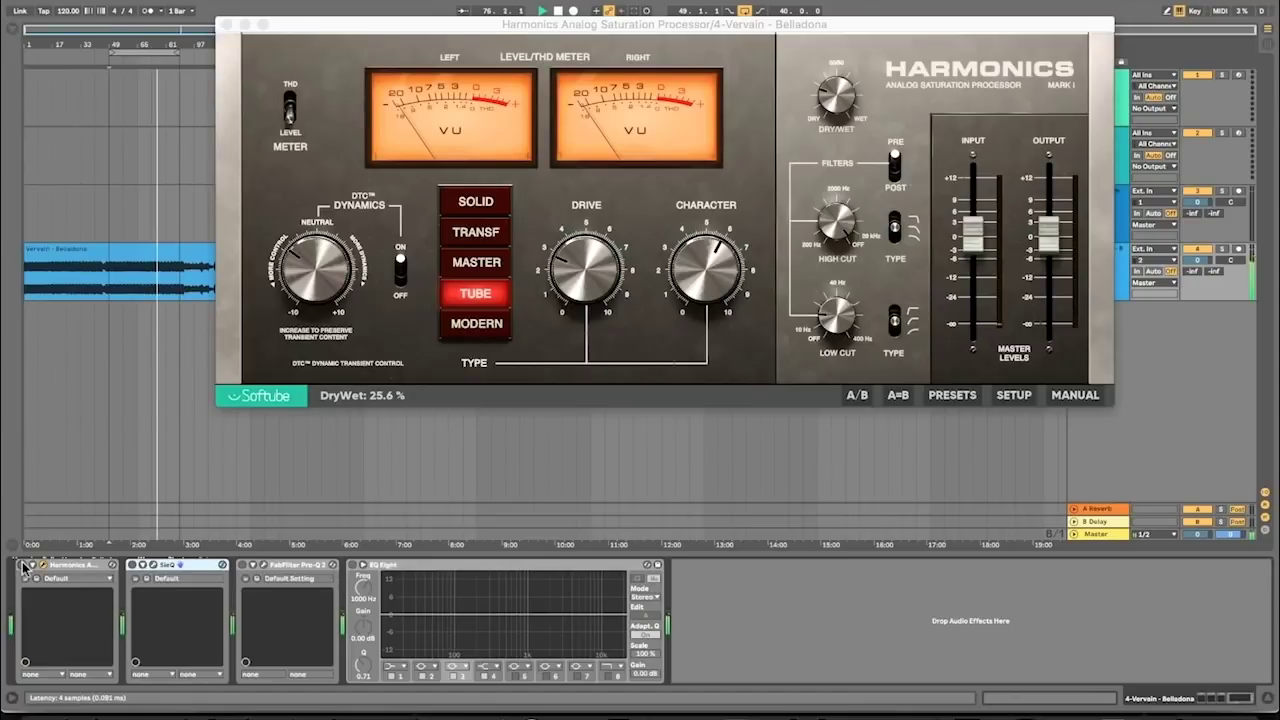
pyautogui.moveTo(834, 98); pyautogui.dragTo(844, 76)
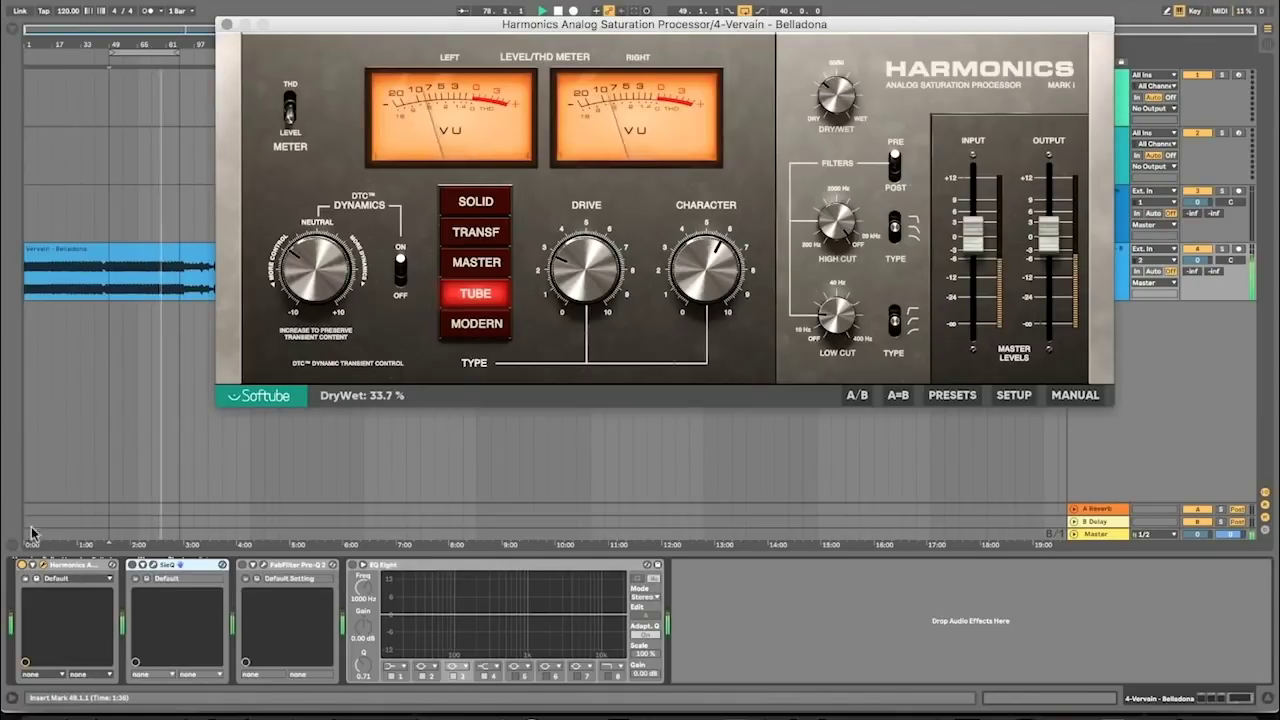
pyautogui.click(20, 567)
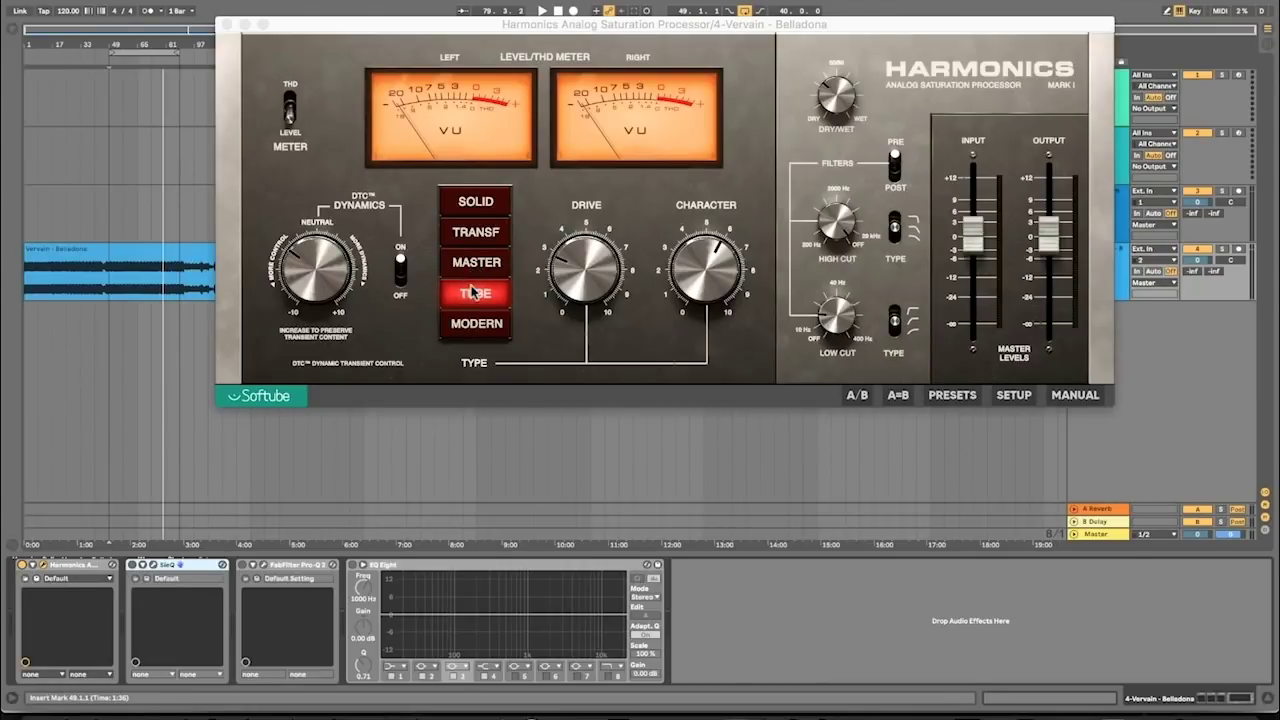
pyautogui.moveTo(335, 258)
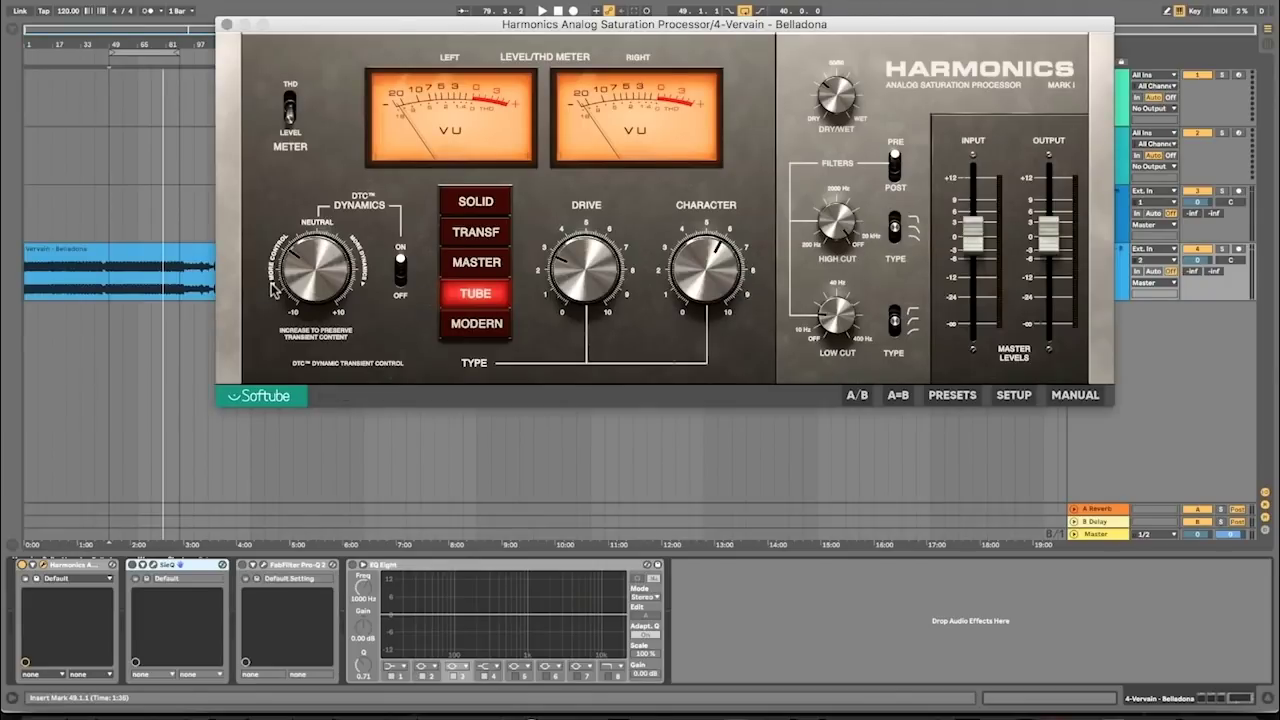
# Step: Enable and open the SieQ equalizer on the Vervain track, and set its Low, Mid and High gains to 0 dB
pyautogui.moveTo(840, 95)
pyautogui.moveTo(700, 262)
pyautogui.click(131, 568)
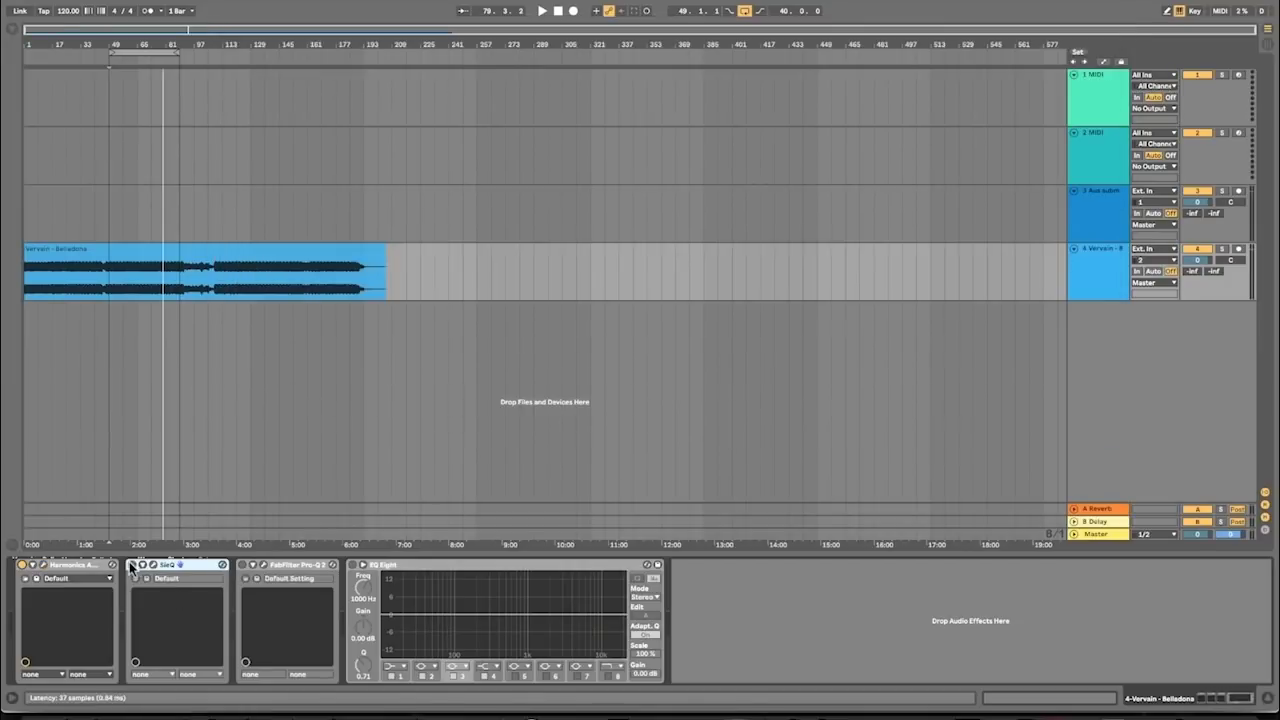
pyautogui.click(153, 565)
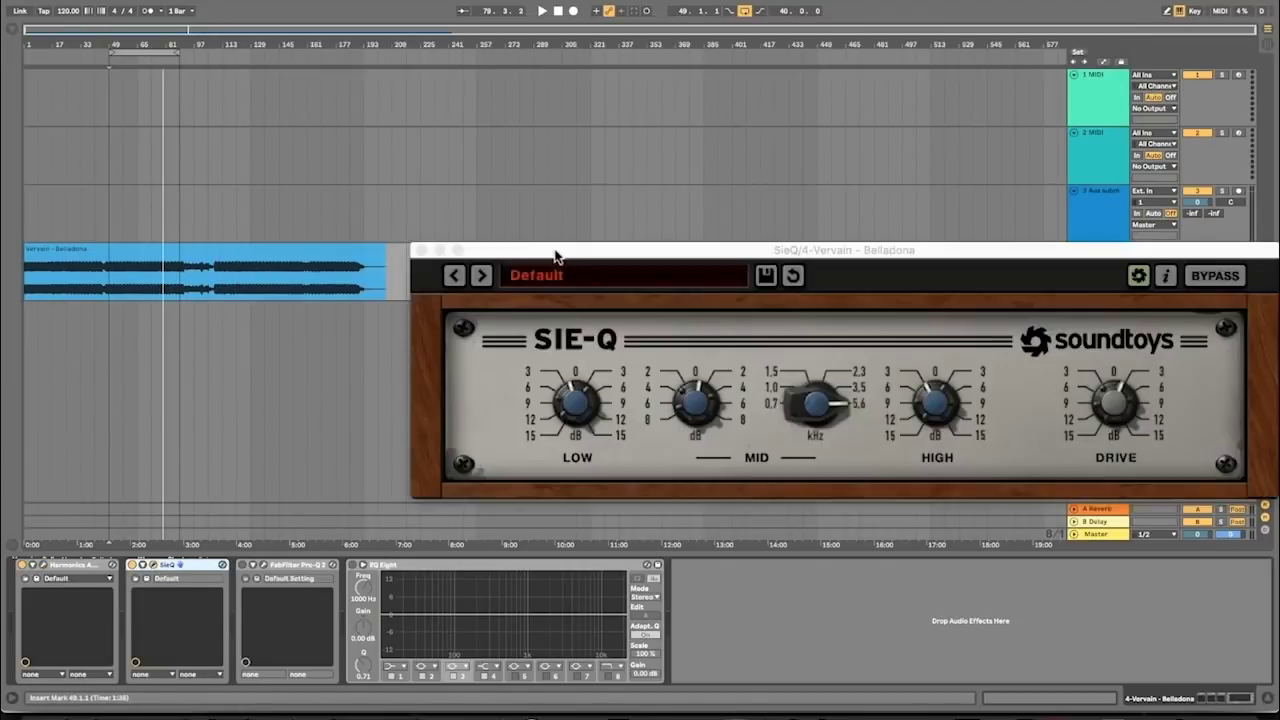
pyautogui.moveTo(557, 257); pyautogui.dragTo(505, 220)
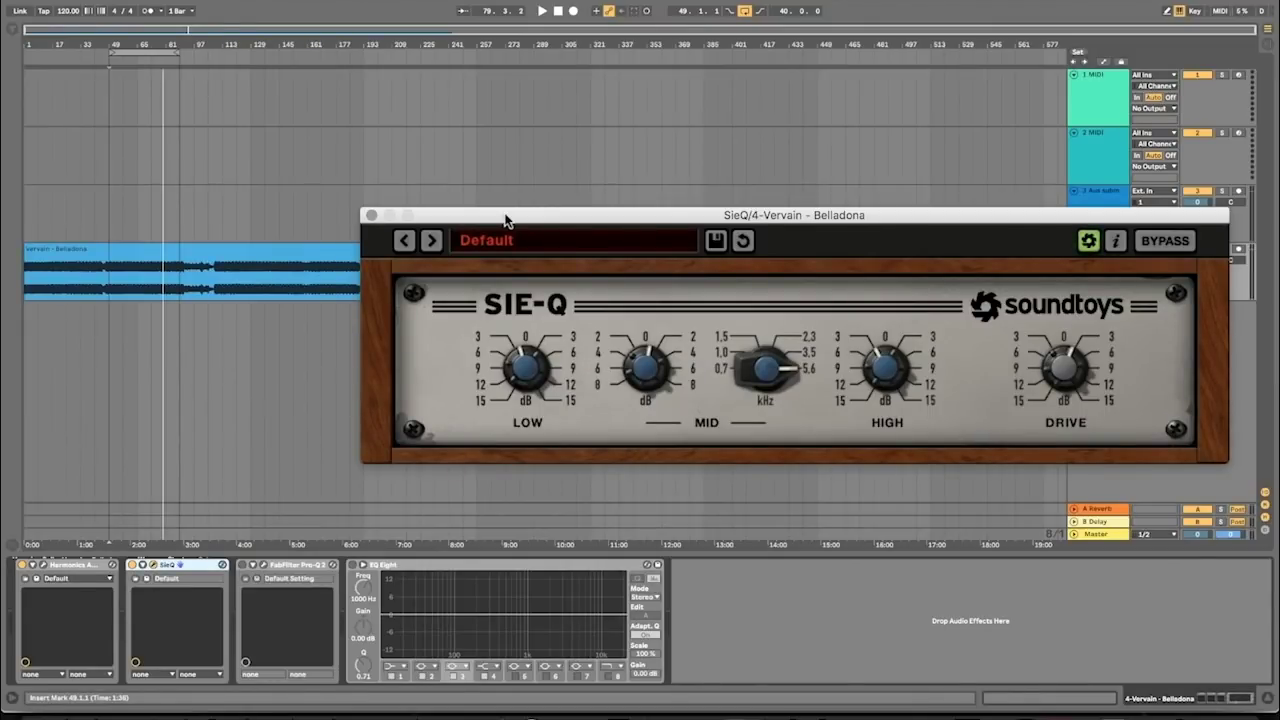
pyautogui.moveTo(888, 372); pyautogui.dragTo(885, 356)
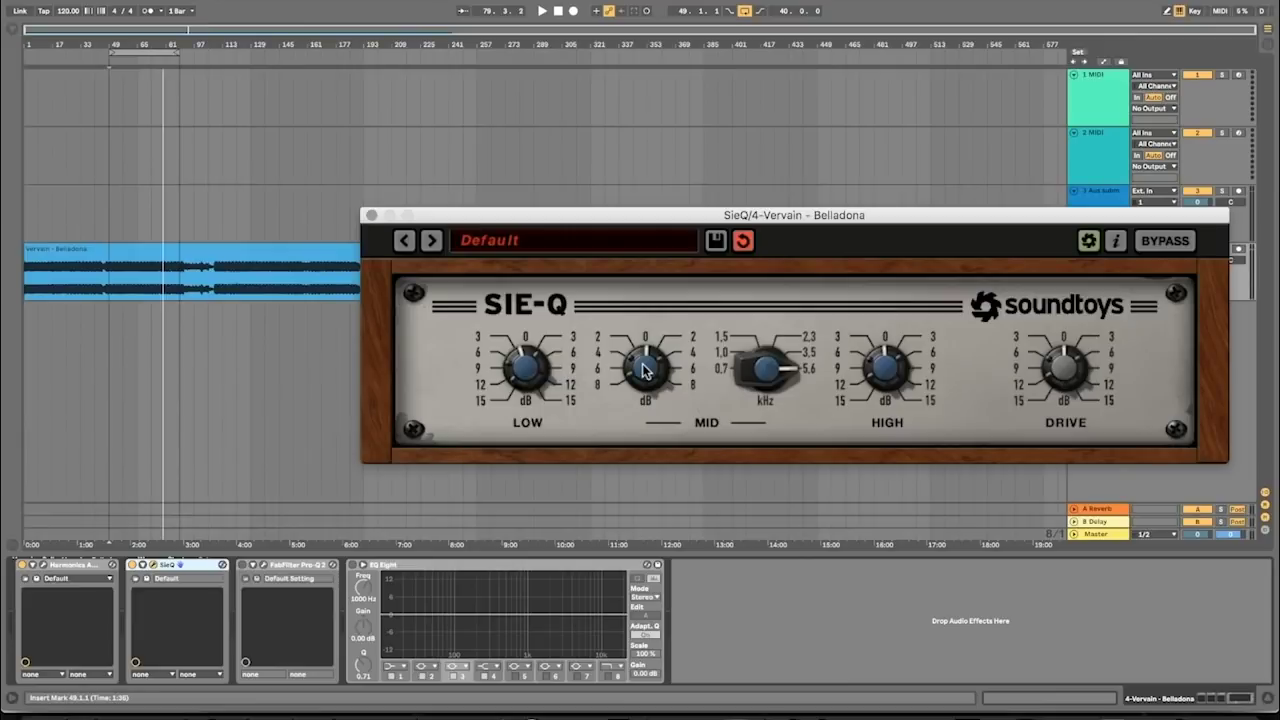
pyautogui.moveTo(521, 372); pyautogui.dragTo(520, 367)
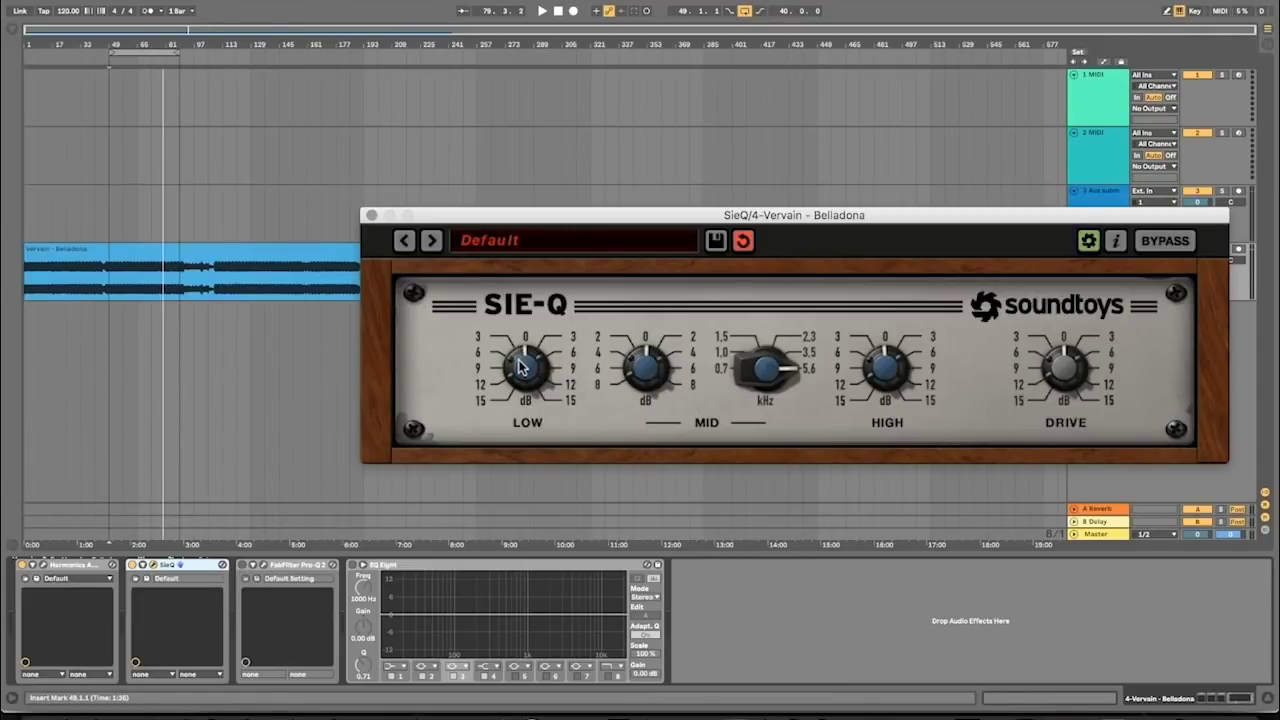
# Step: Play the loop, boost the SieQ High band, and try a Mid frequency of 1.5 kHz before returning it to 5.6 kHz
pyautogui.click(128, 55)
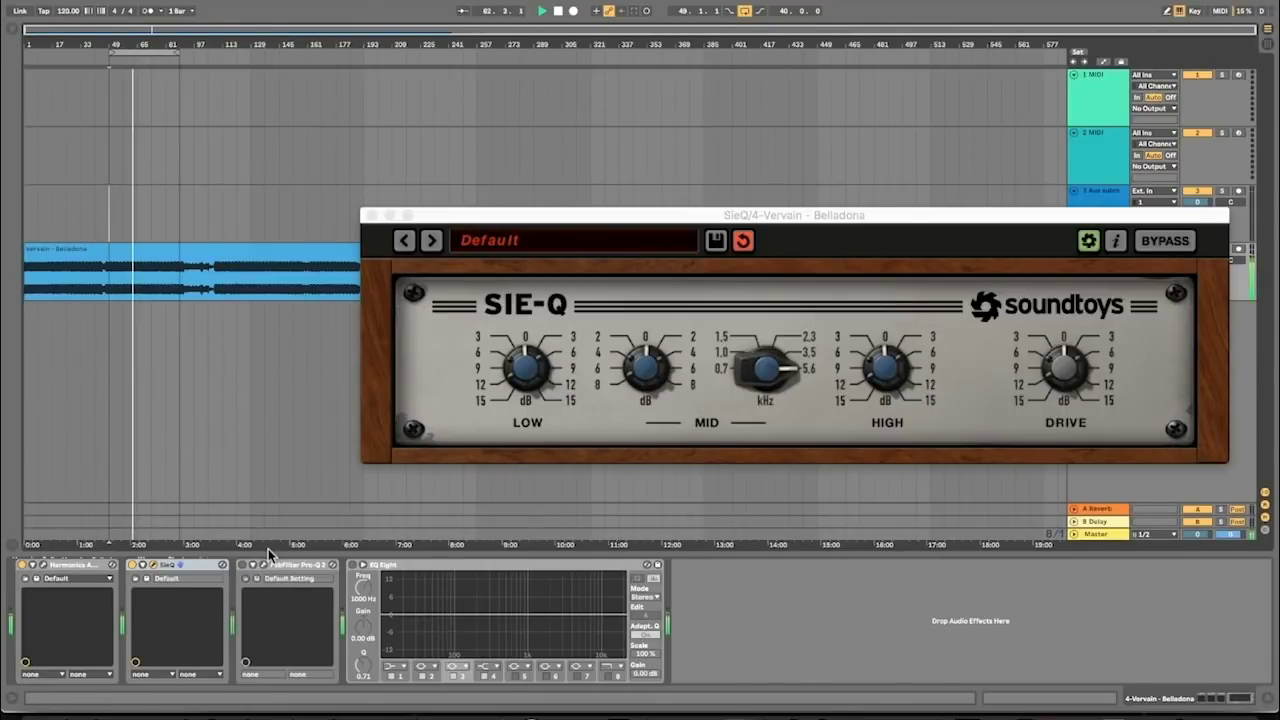
pyautogui.click(886, 370)
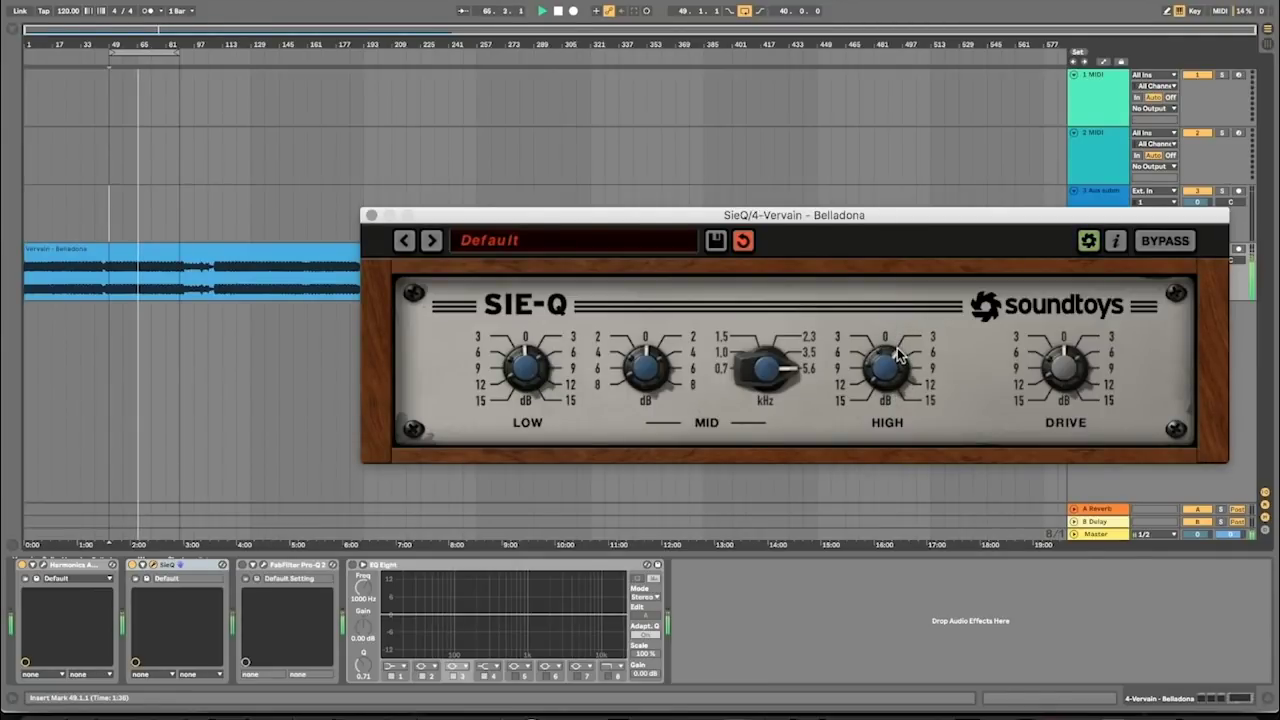
pyautogui.moveTo(773, 355); pyautogui.dragTo(765, 443)
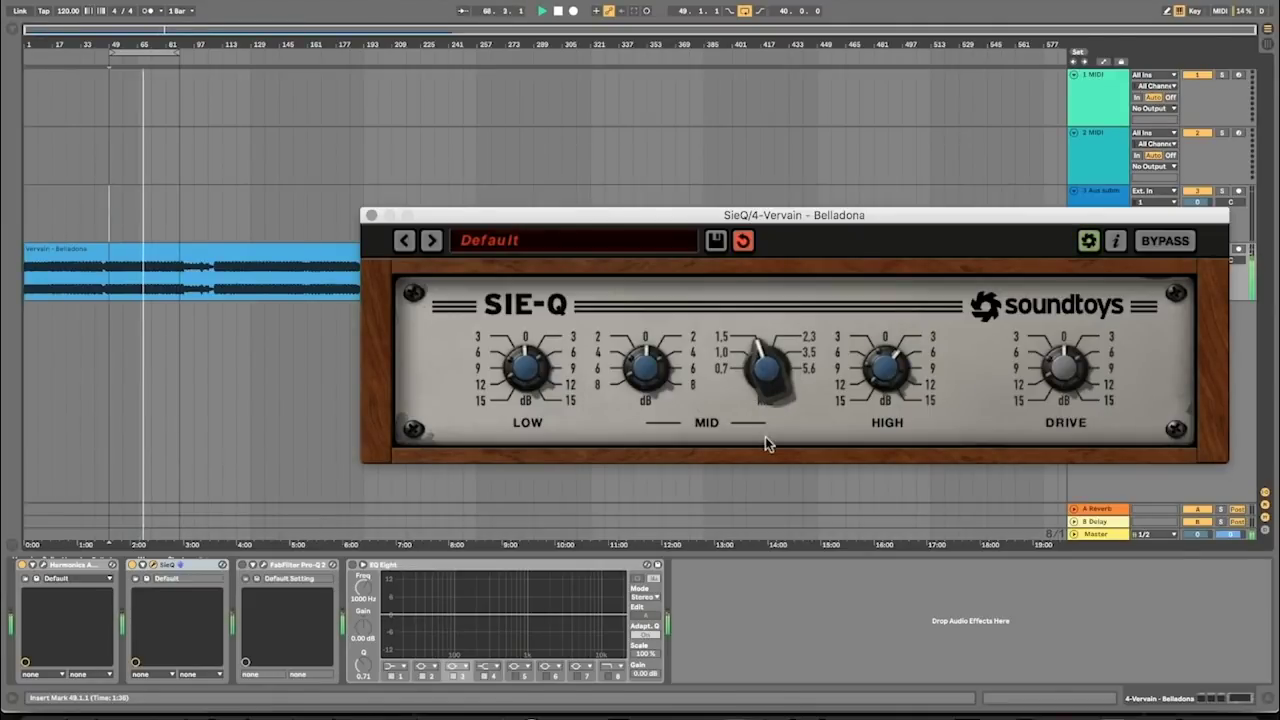
pyautogui.moveTo(766, 371); pyautogui.dragTo(790, 302)
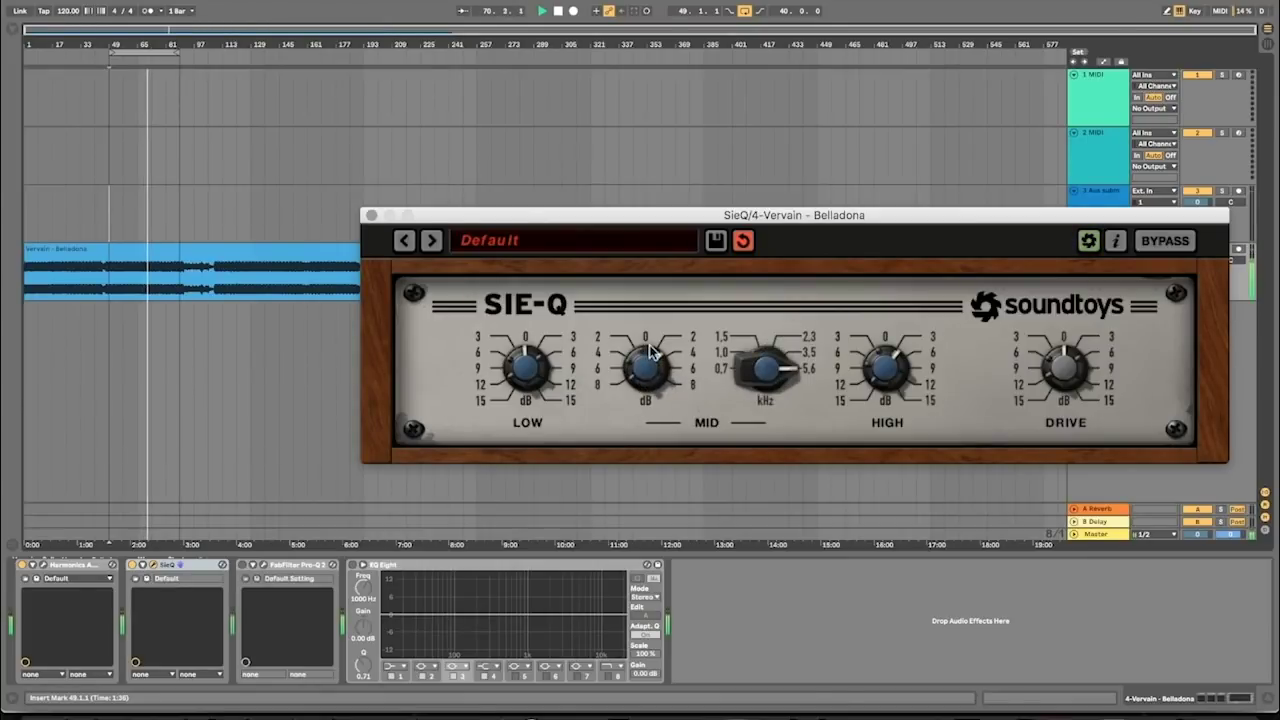
# Step: Try a small Mid boost in SieQ, ease Low back to about 0 dB, and turn Mid down to a slight cut
pyautogui.moveTo(650, 346)
pyautogui.mouseDown()
pyautogui.moveTo(663, 299)
pyautogui.moveTo(655, 357)
pyautogui.mouseUp()
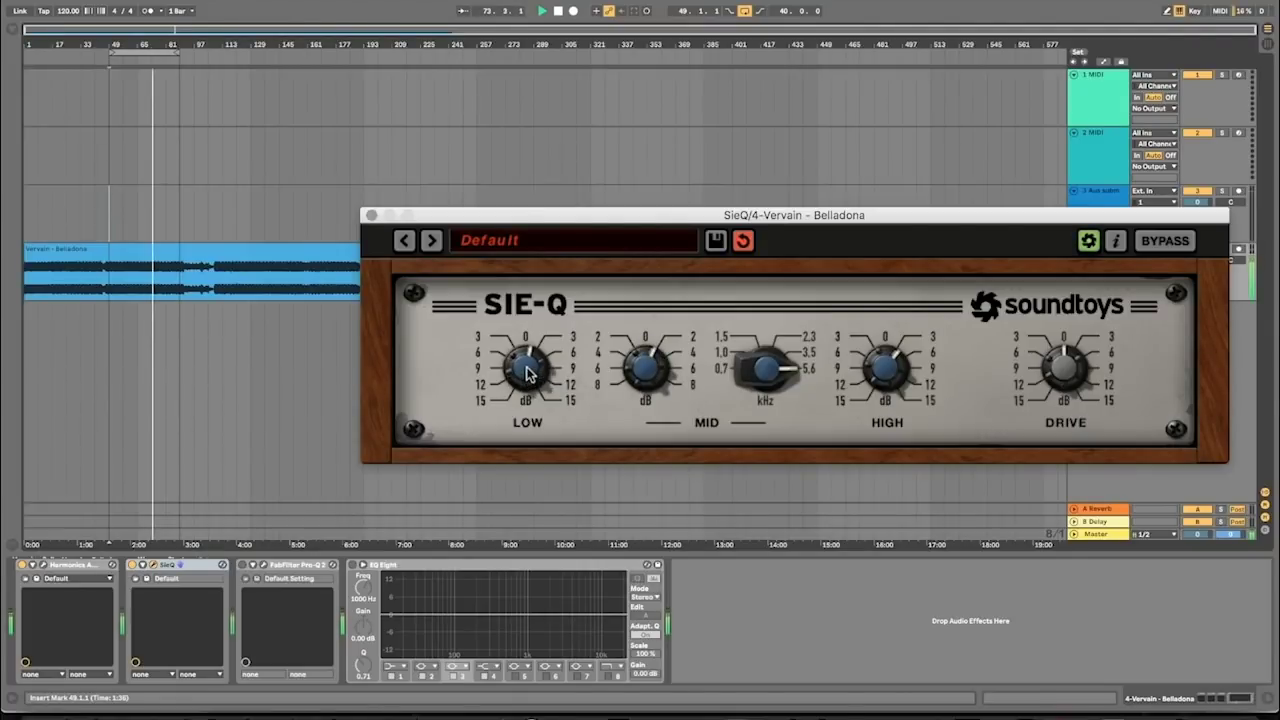
pyautogui.moveTo(523, 371); pyautogui.dragTo(525, 381)
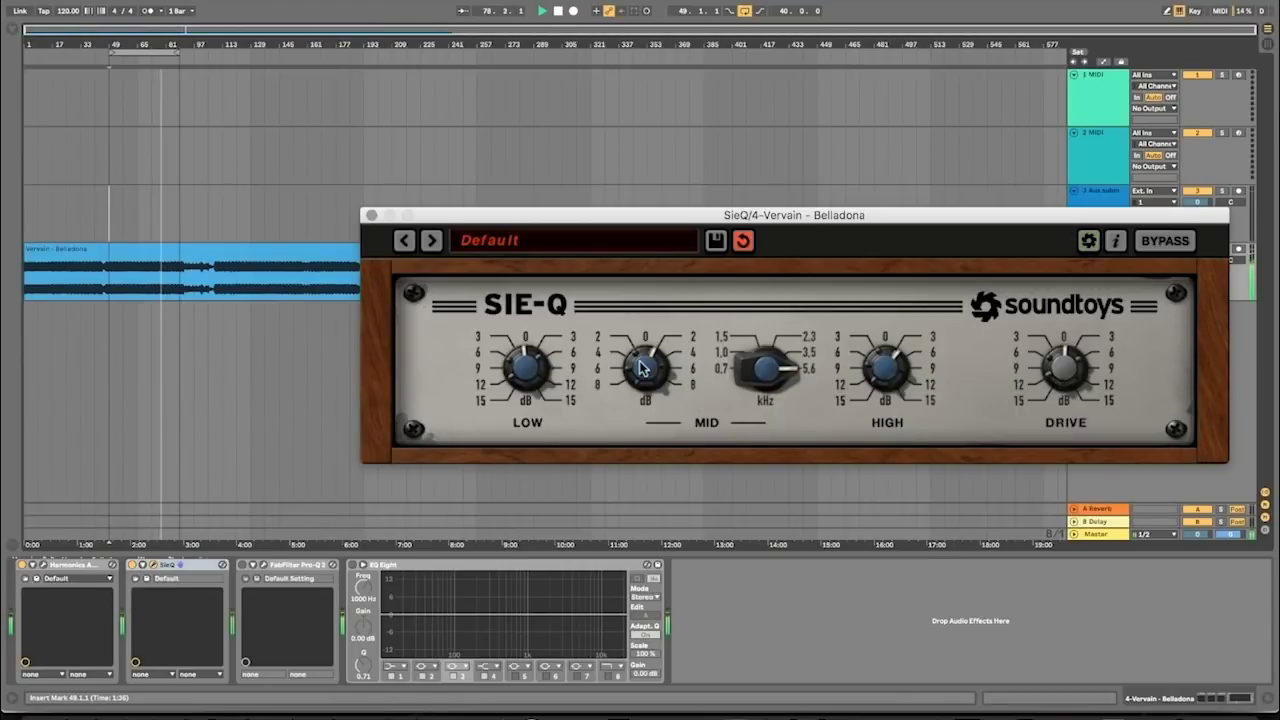
pyautogui.moveTo(644, 370); pyautogui.dragTo(644, 400)
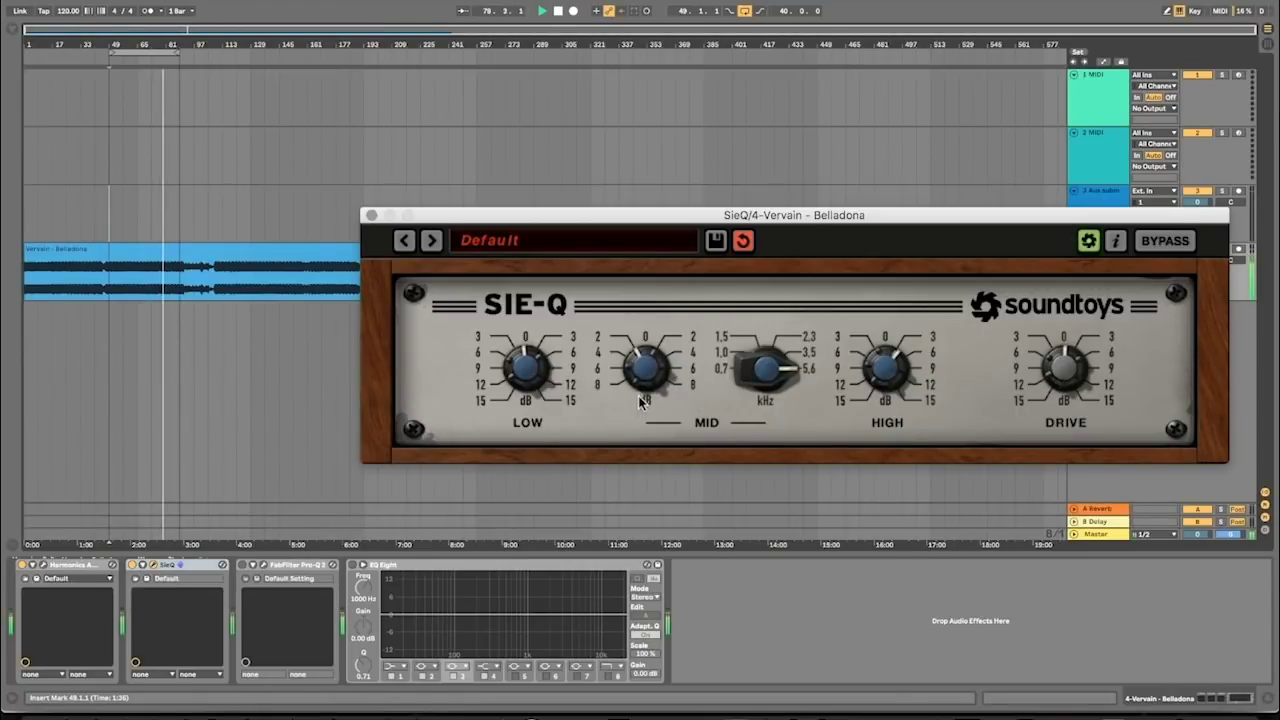
# Step: Raise the SieQ Drive and fine-tune the High boost while replaying the loop, and stop playback
pyautogui.moveTo(895, 372); pyautogui.dragTo(889, 366)
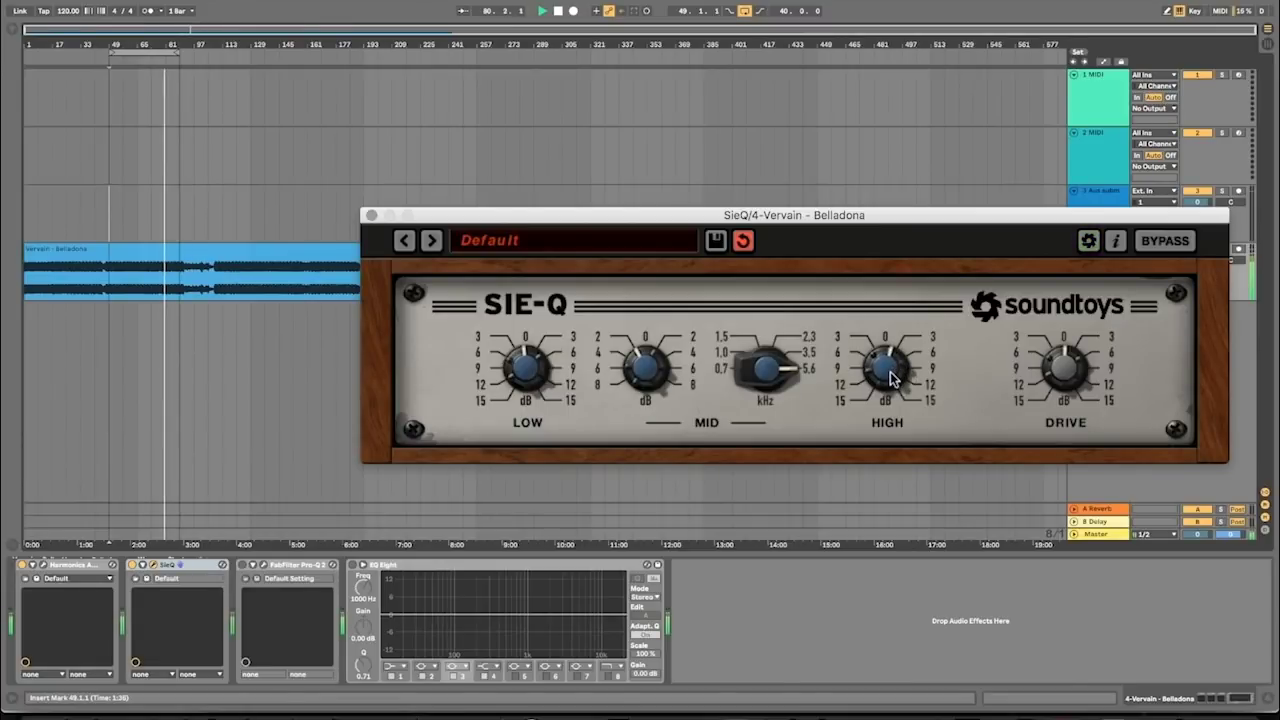
pyautogui.moveTo(1066, 368); pyautogui.dragTo(1066, 359)
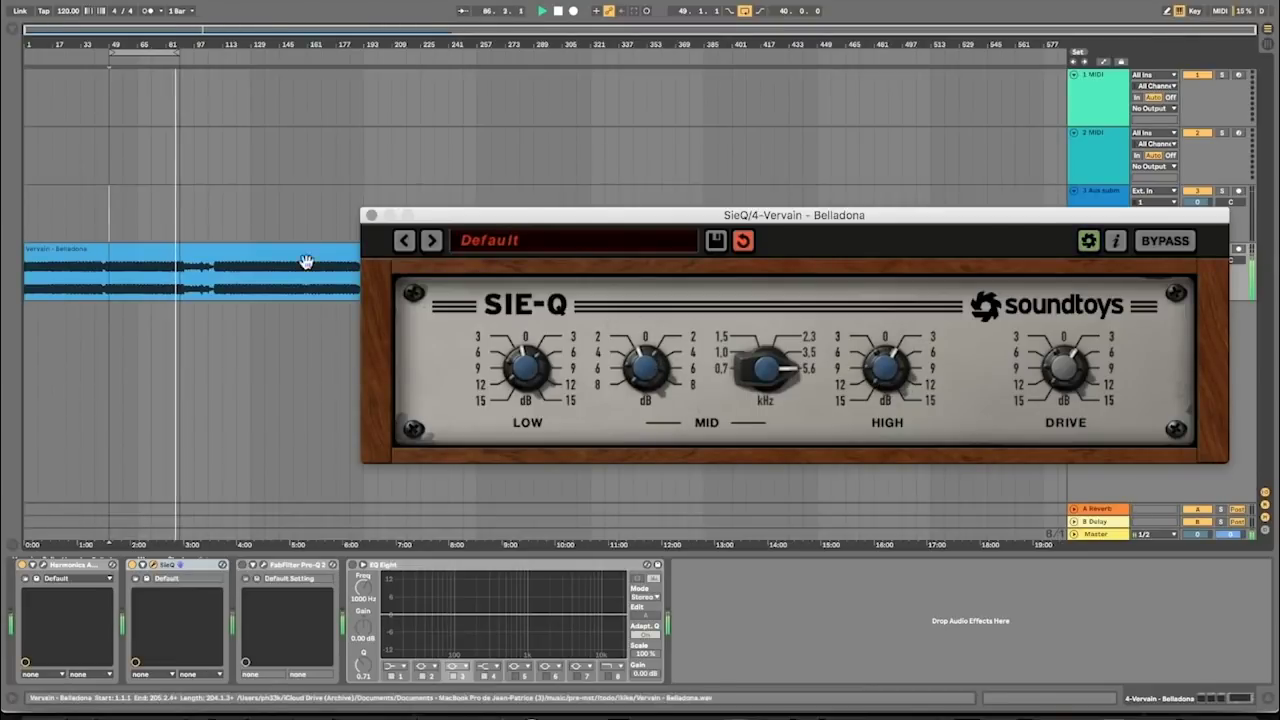
pyautogui.click(127, 62)
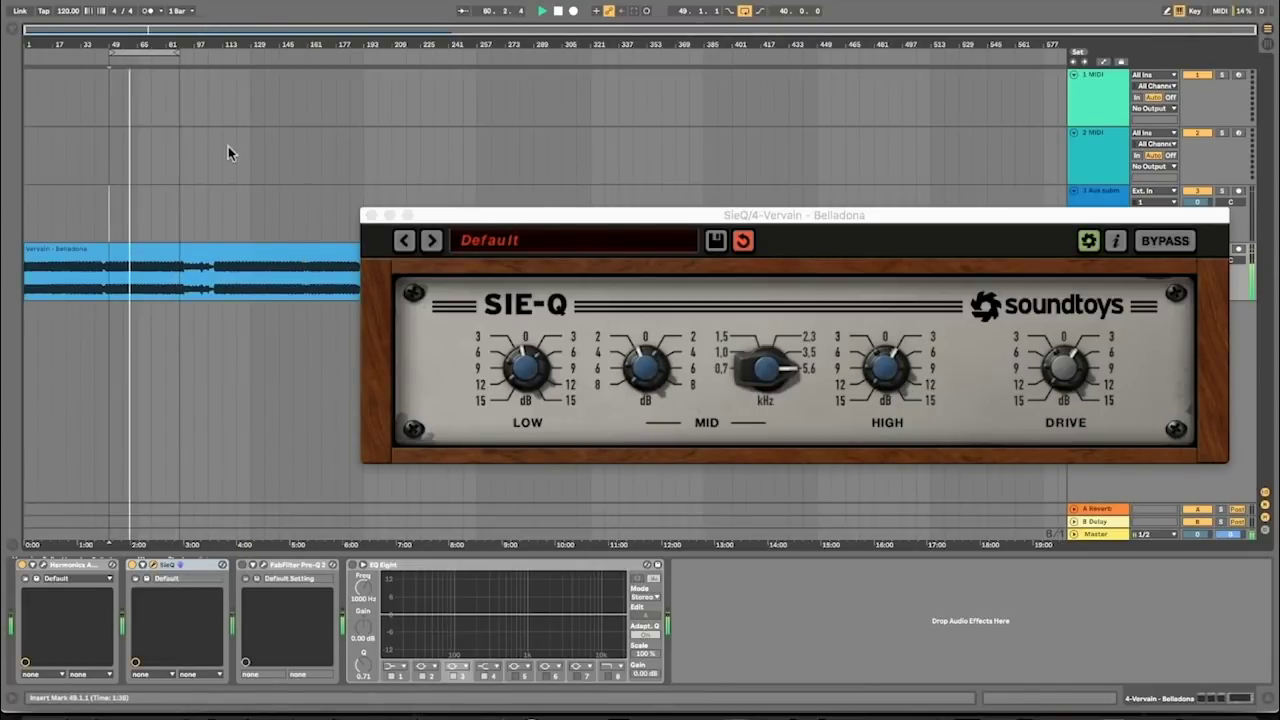
pyautogui.click(891, 366)
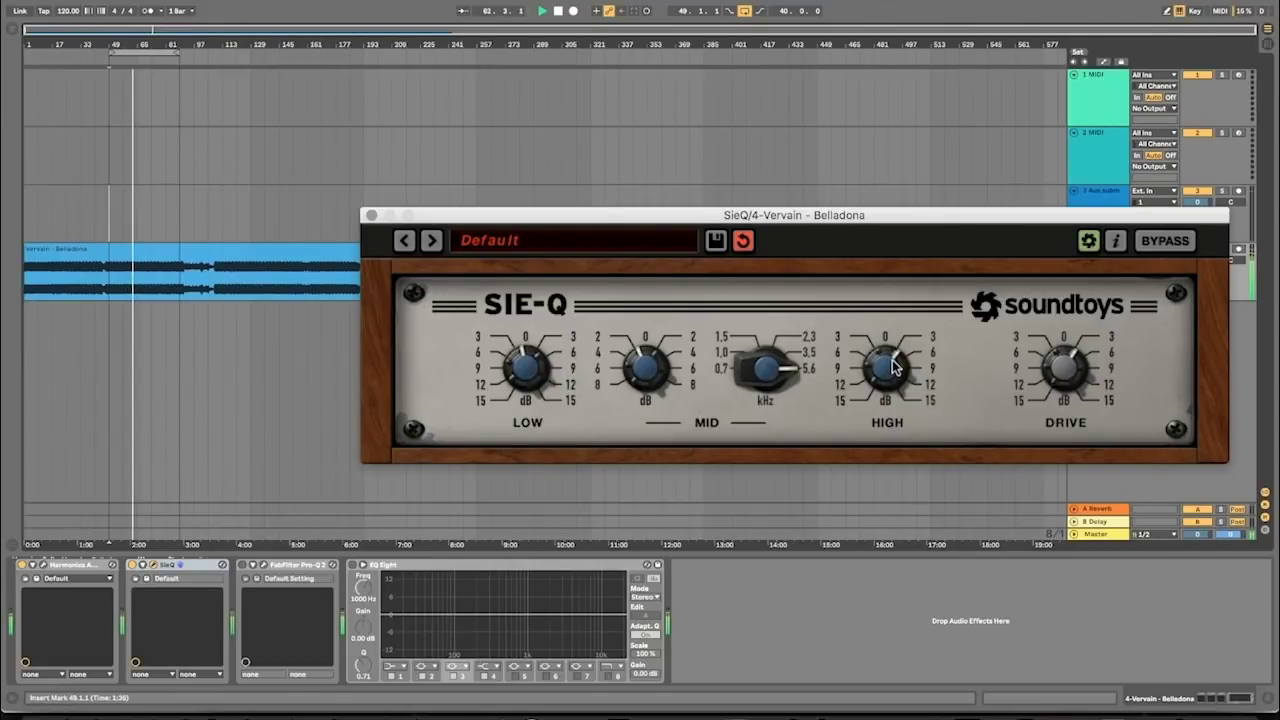
pyautogui.press('space')
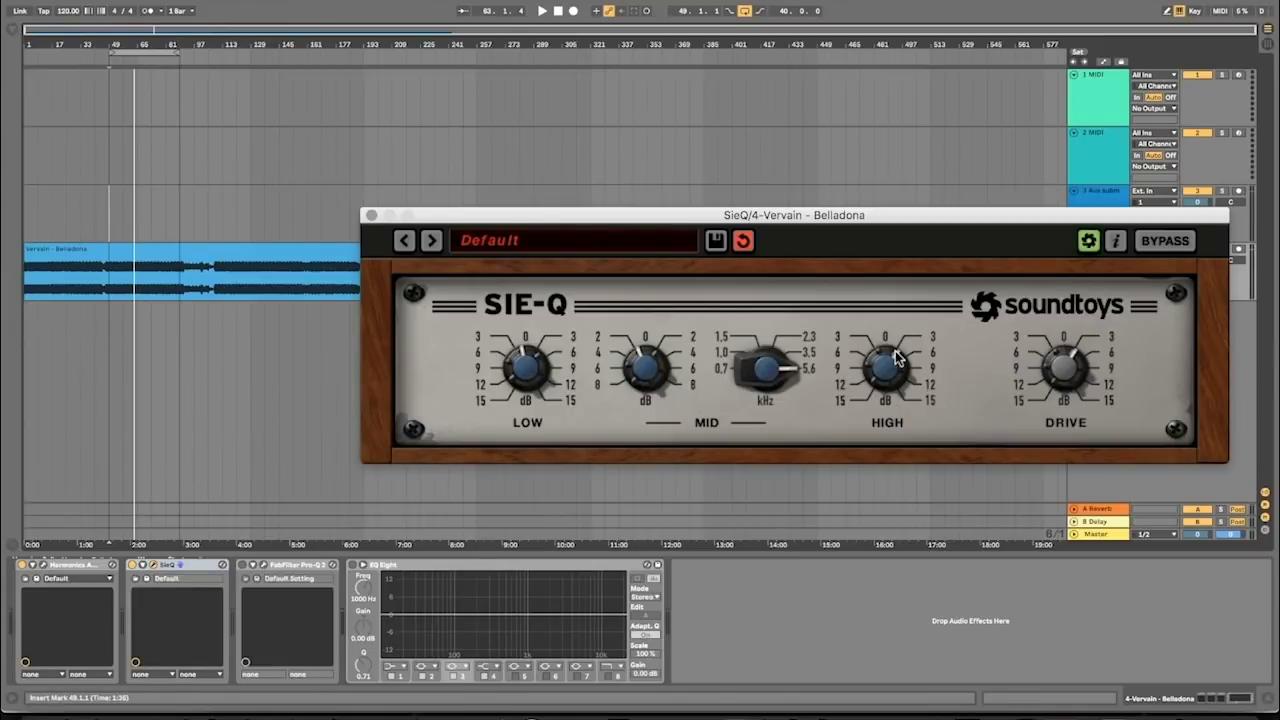
# Step: Close SieQ, open and enable FabFilter Pro-Q 2 on the Vervain track, and play the looped section
pyautogui.click(370, 217)
pyautogui.click(265, 566)
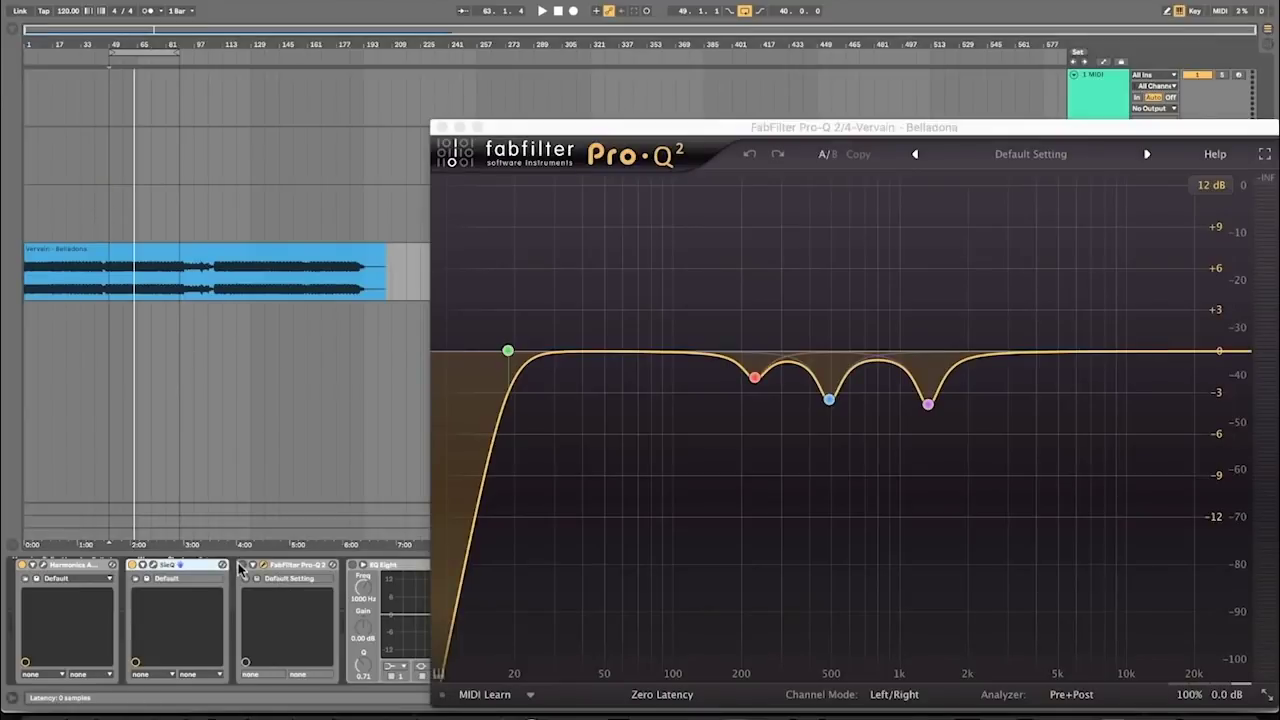
pyautogui.moveTo(560, 128); pyautogui.dragTo(526, 110)
pyautogui.click(131, 64)
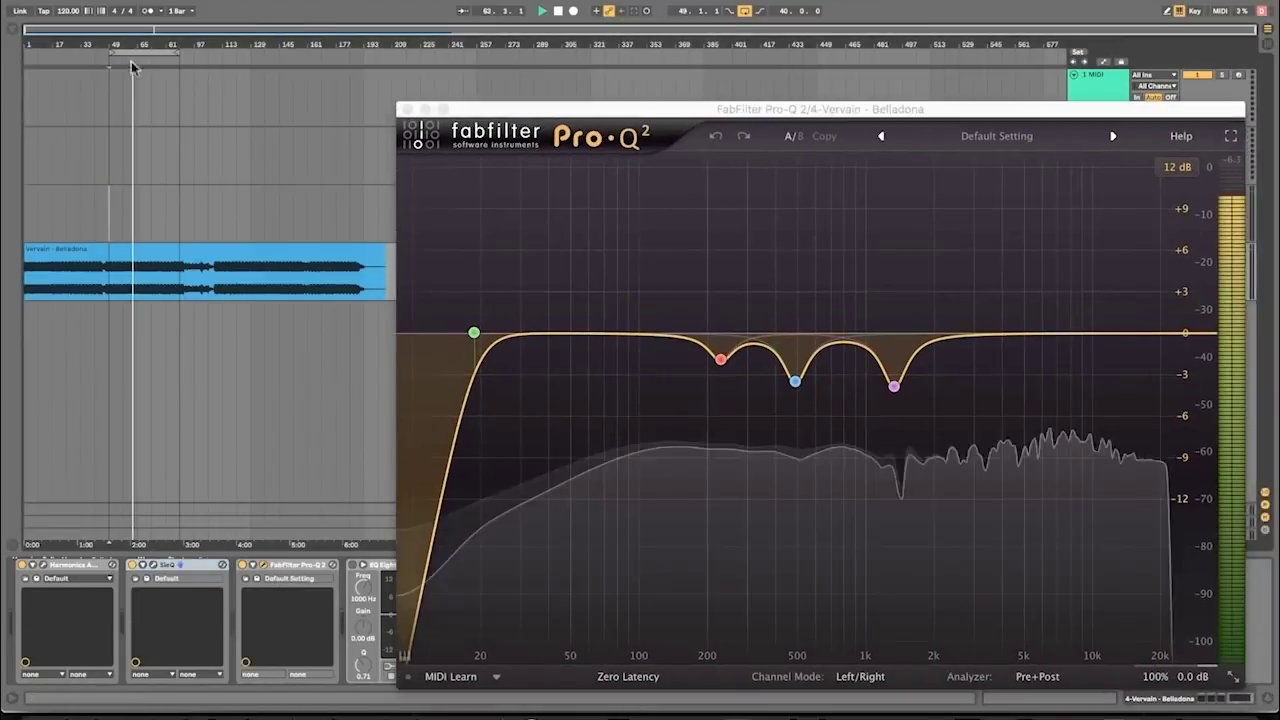
# Step: Solo the three Pro-Q 2 bell cuts during playback, moving the middle one to 513.31 Hz and the highest to 1160.2 Hz
pyautogui.click(751, 394)
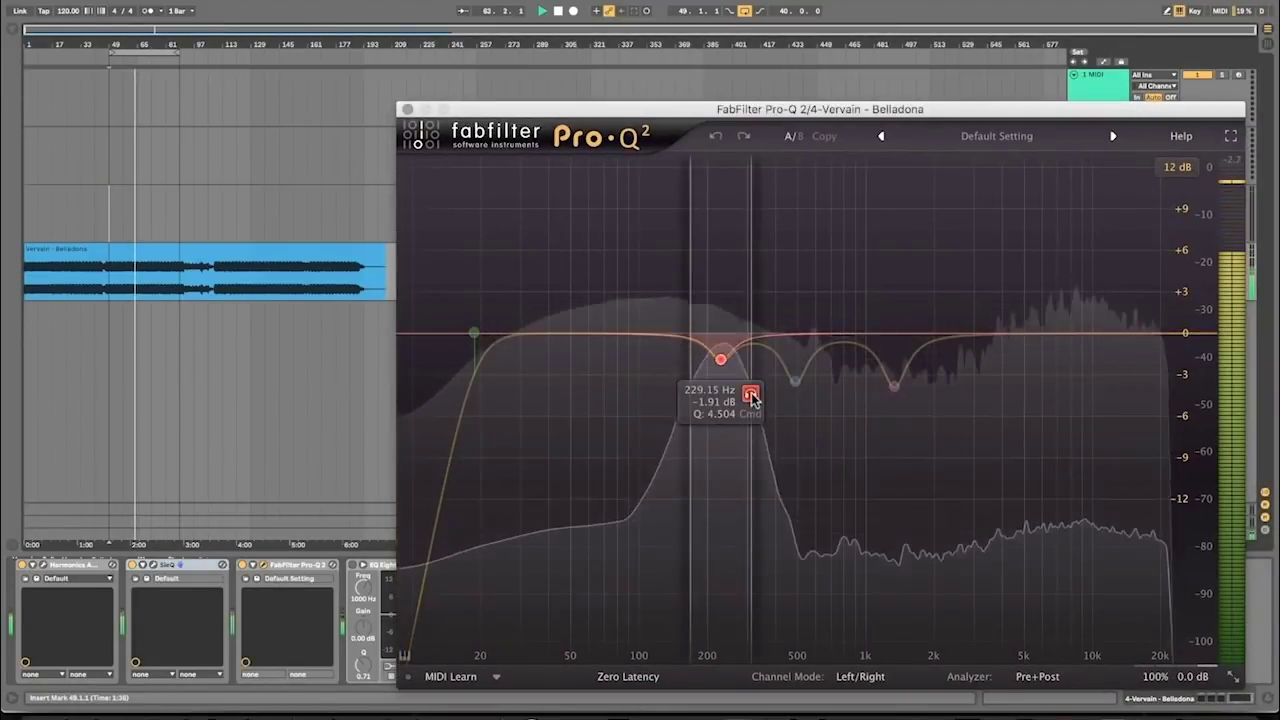
pyautogui.click(830, 413)
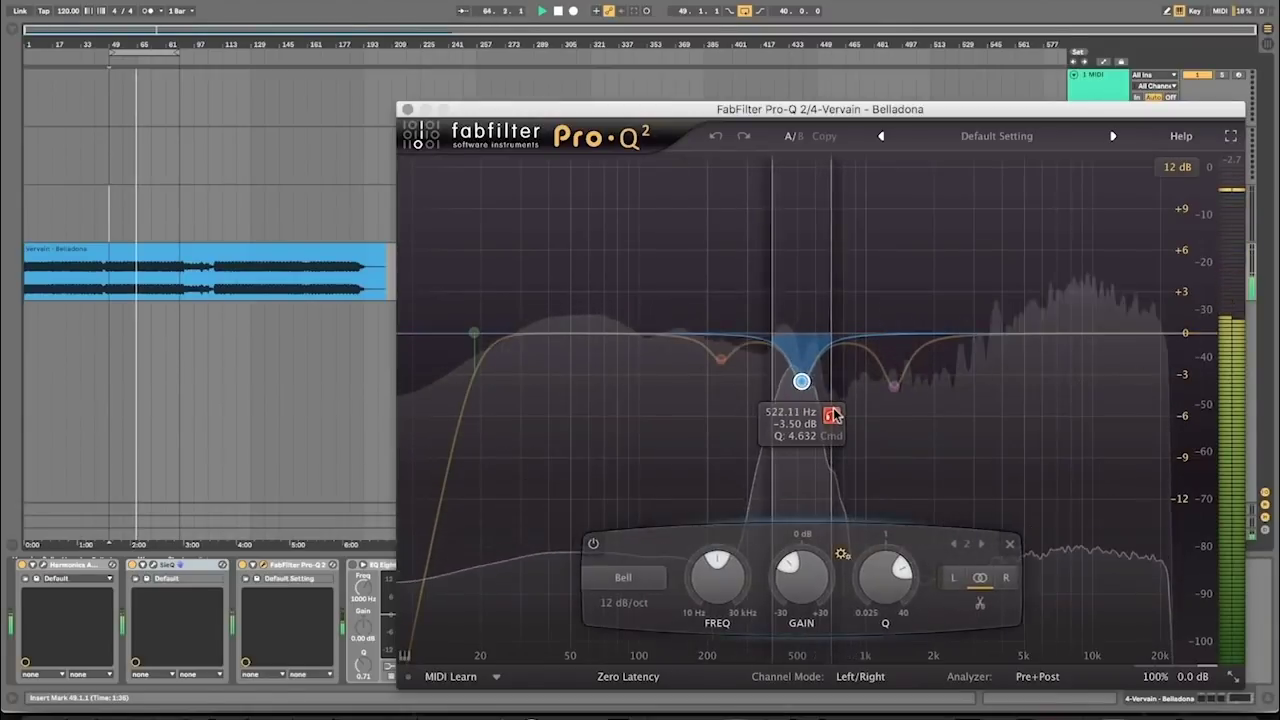
pyautogui.click(832, 414)
pyautogui.click(922, 420)
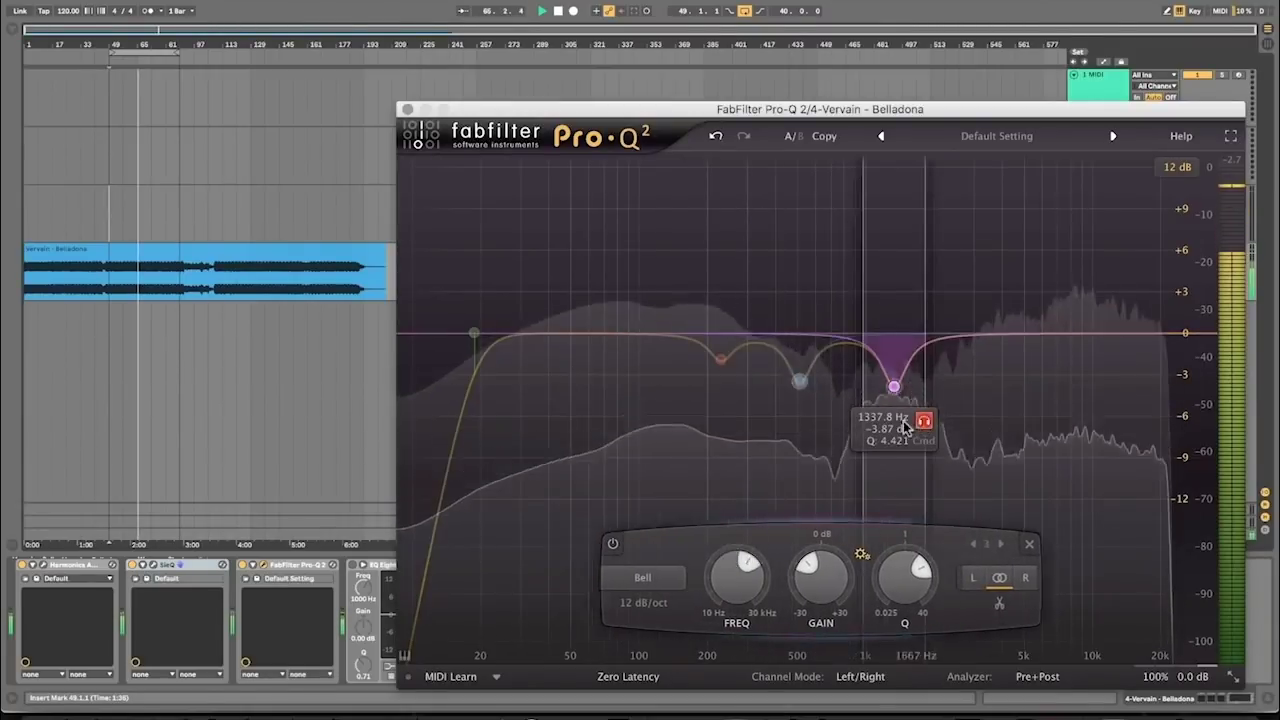
pyautogui.moveTo(905, 428); pyautogui.dragTo(903, 425)
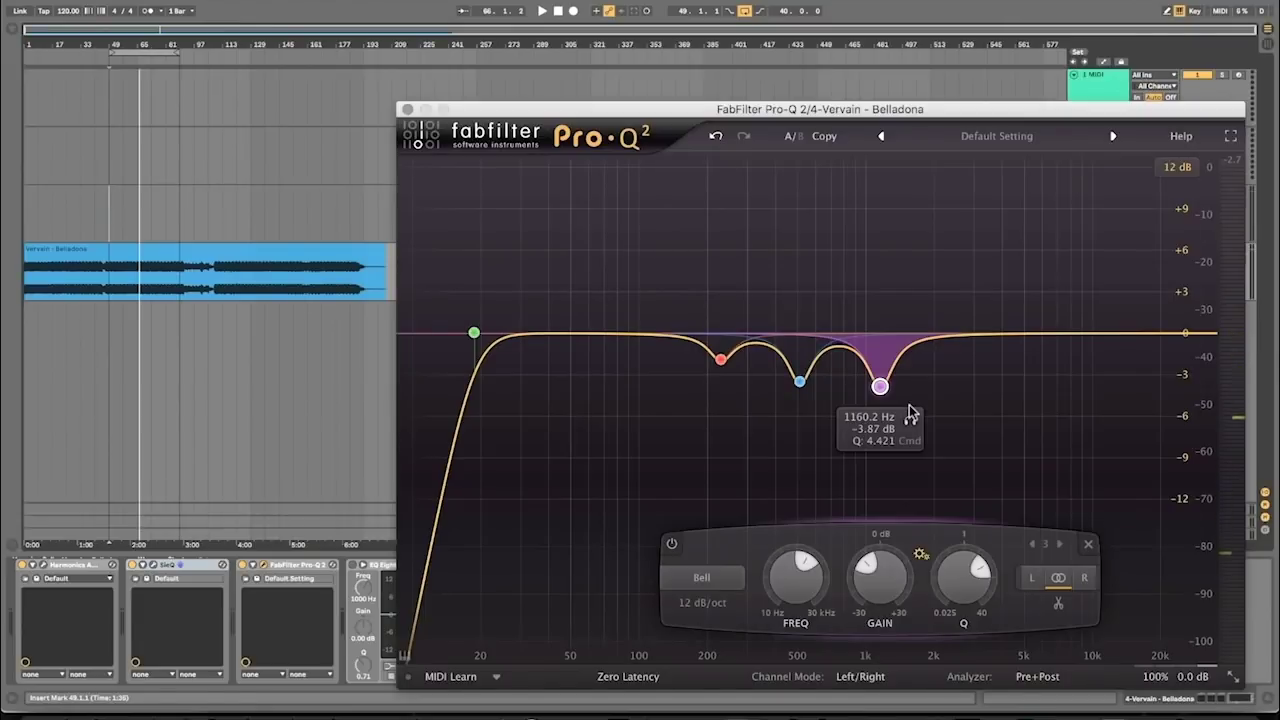
# Step: Solo the Pro-Q 2 bell cuts again from the highest frequency to the lowest with playback stopped
pyautogui.click(910, 421)
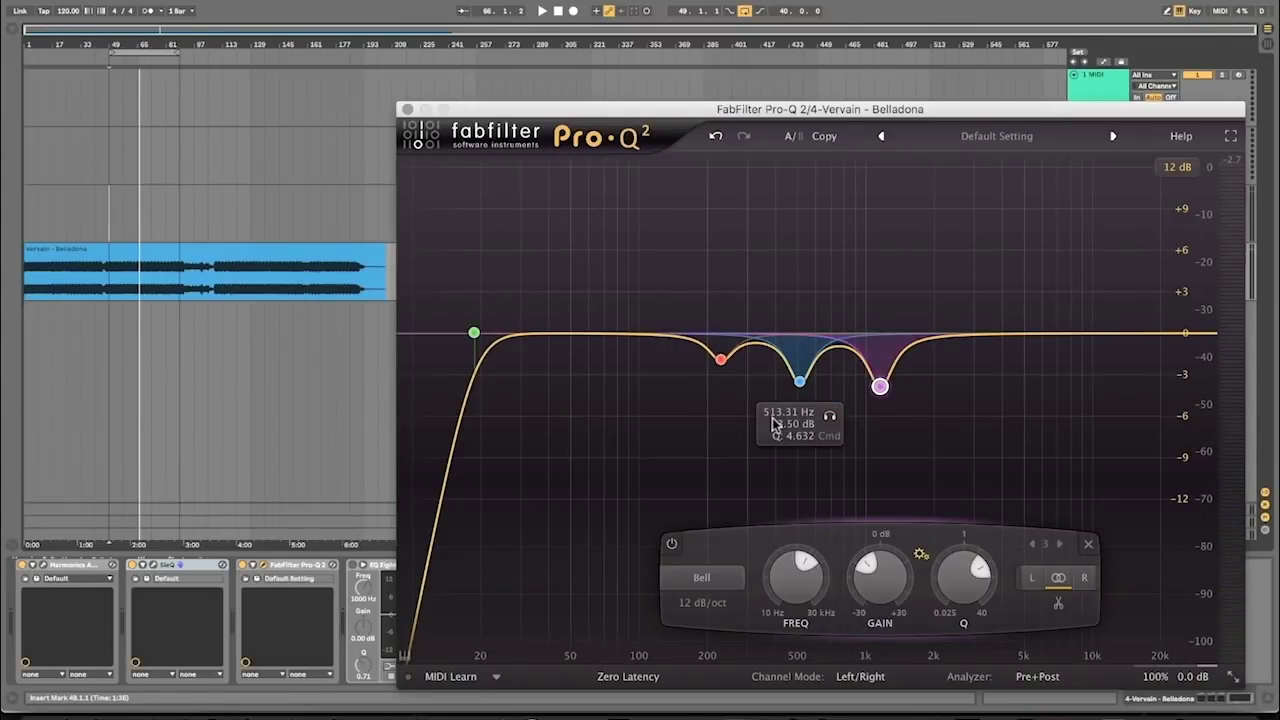
pyautogui.click(830, 418)
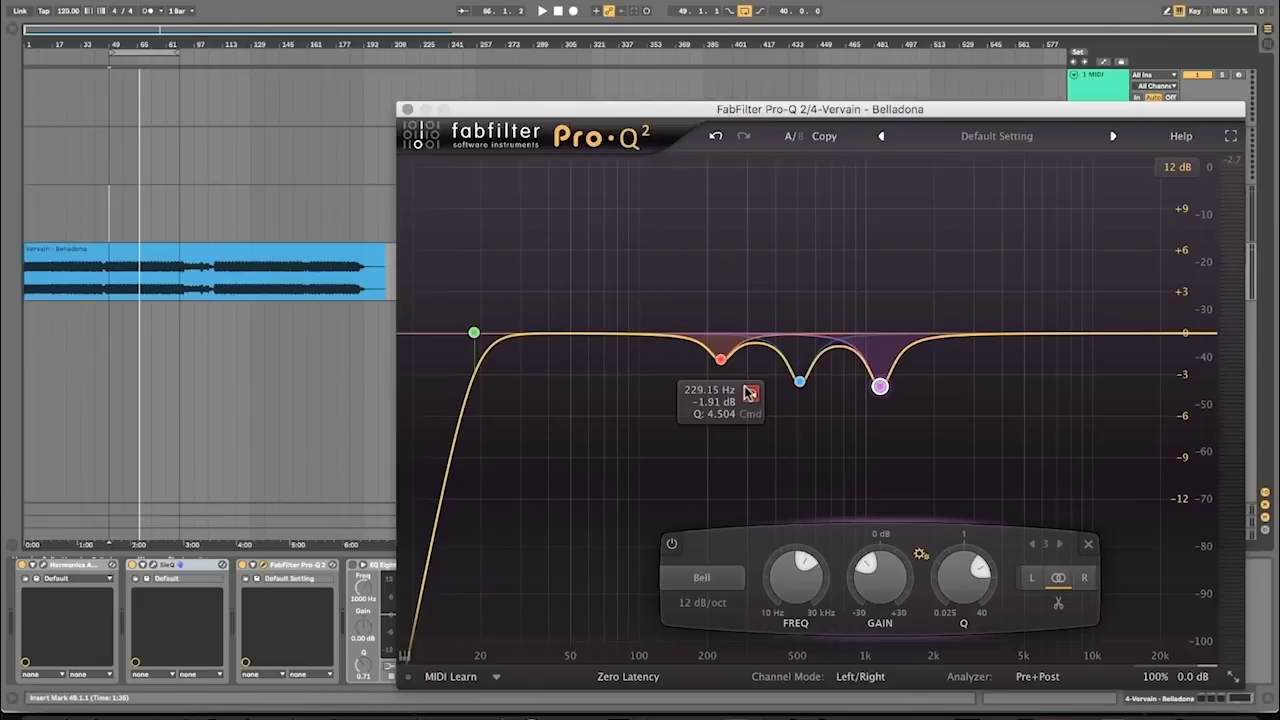
pyautogui.click(751, 396)
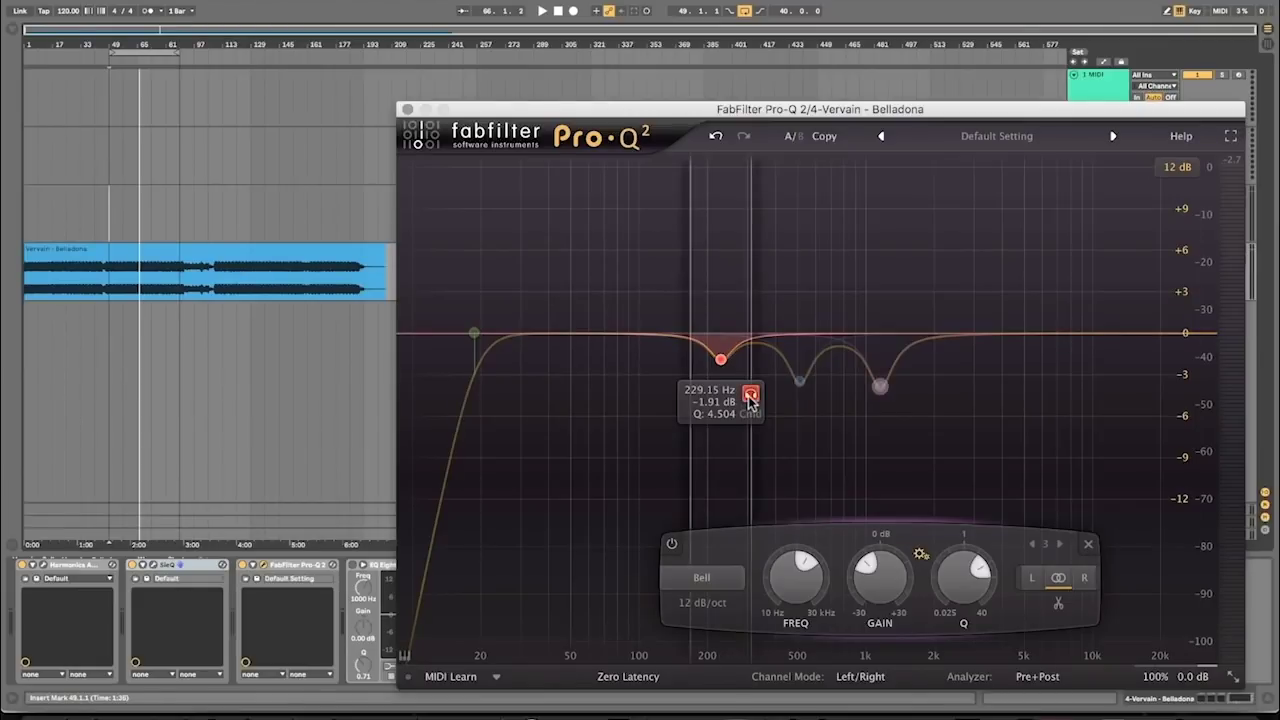
# Step: Add a high cut at 21571 Hz in Pro-Q 2 while the looped section plays, and stop playback
pyautogui.click(751, 396)
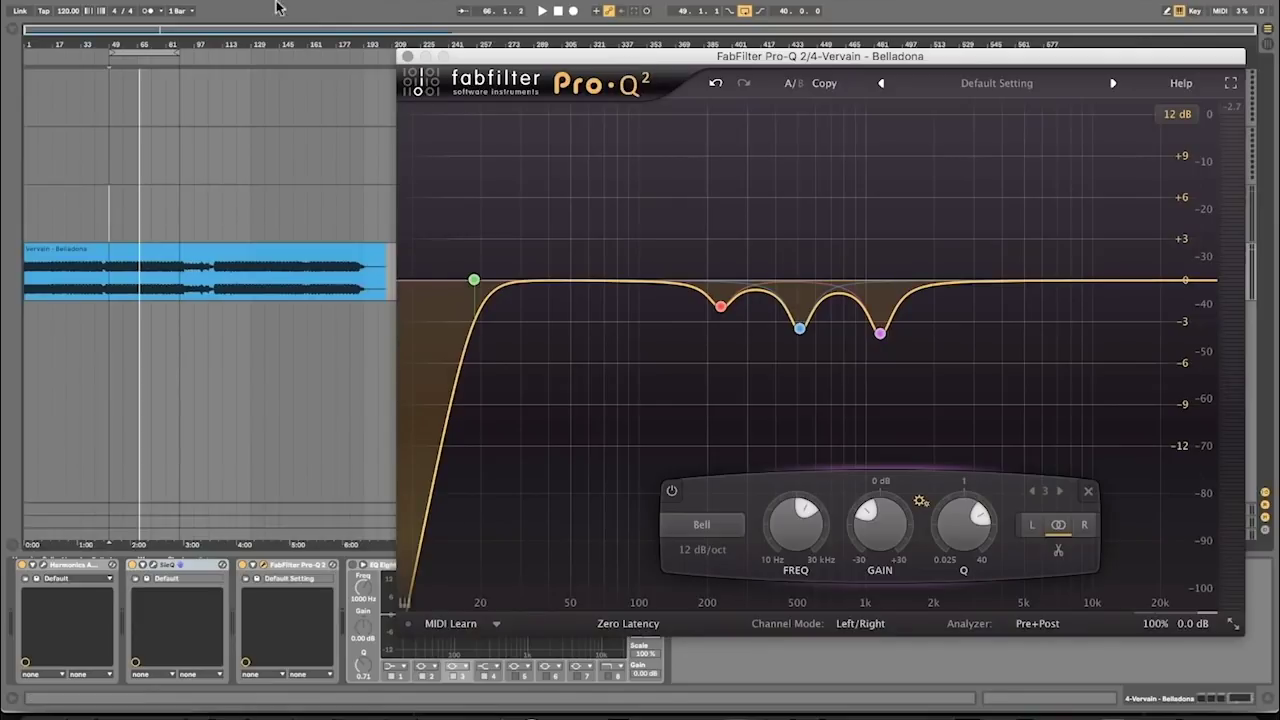
pyautogui.click(137, 87)
pyautogui.press('space')
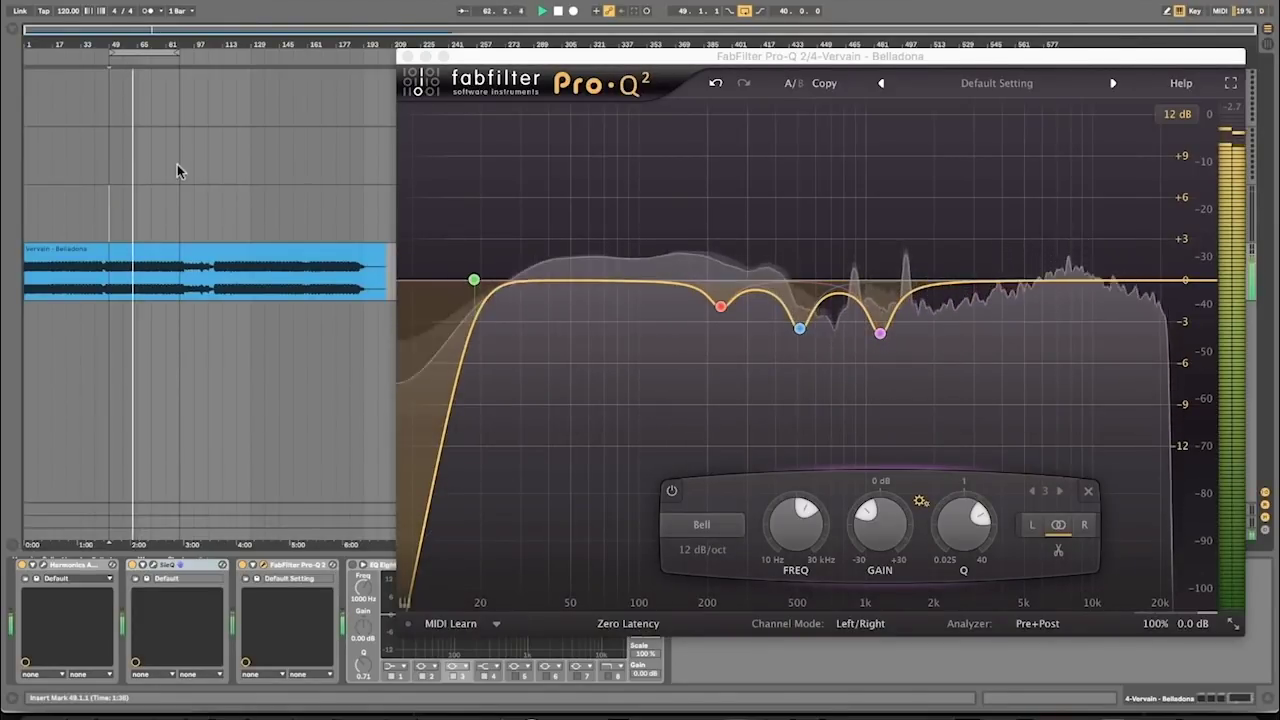
pyautogui.moveTo(1120, 281); pyautogui.dragTo(1170, 281)
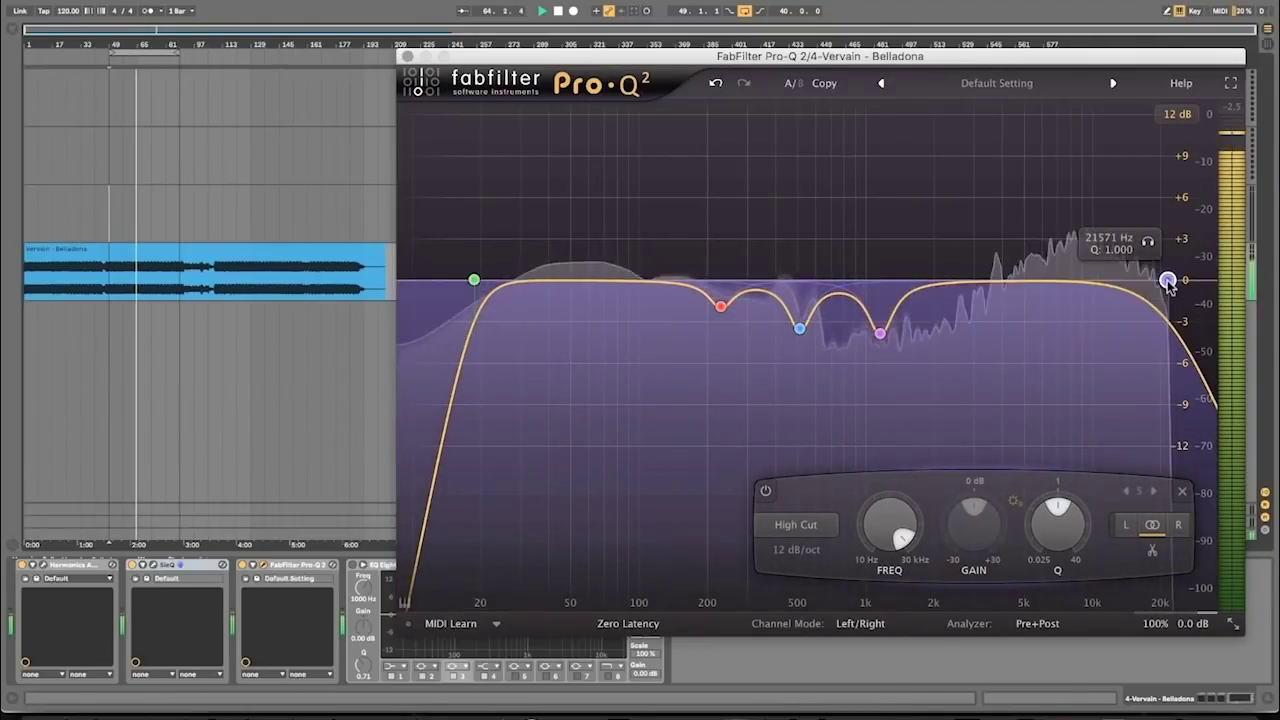
pyautogui.press('space')
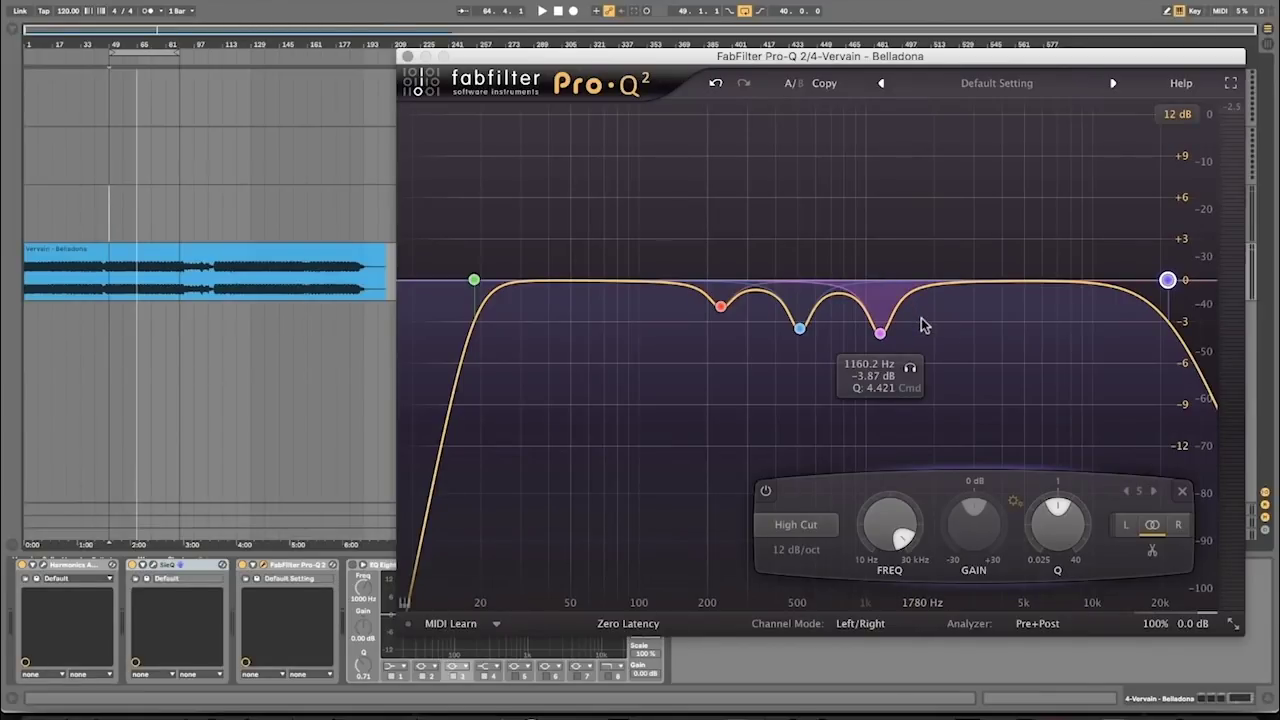
# Step: Replay the loop and compare the sound with Harmonics, SieQ and Pro-Q 2 bypassed and re-enabled
pyautogui.click(165, 392)
pyautogui.press('space')
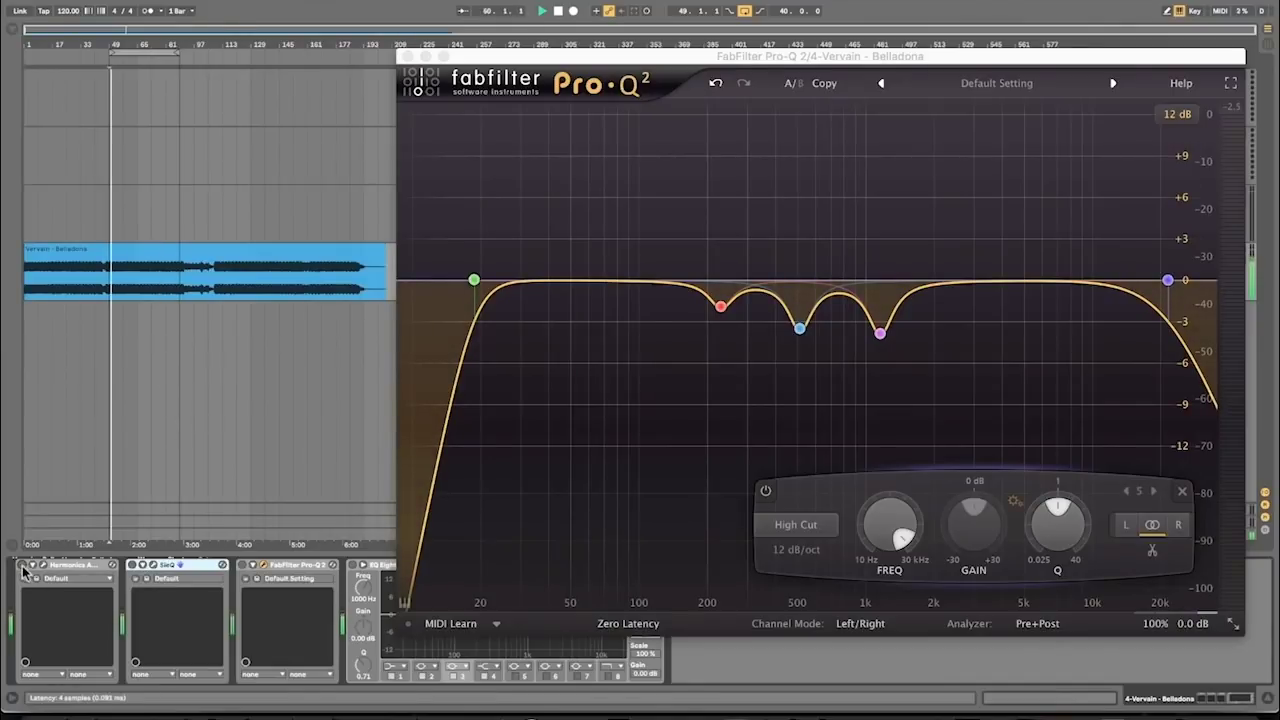
pyautogui.click(243, 565)
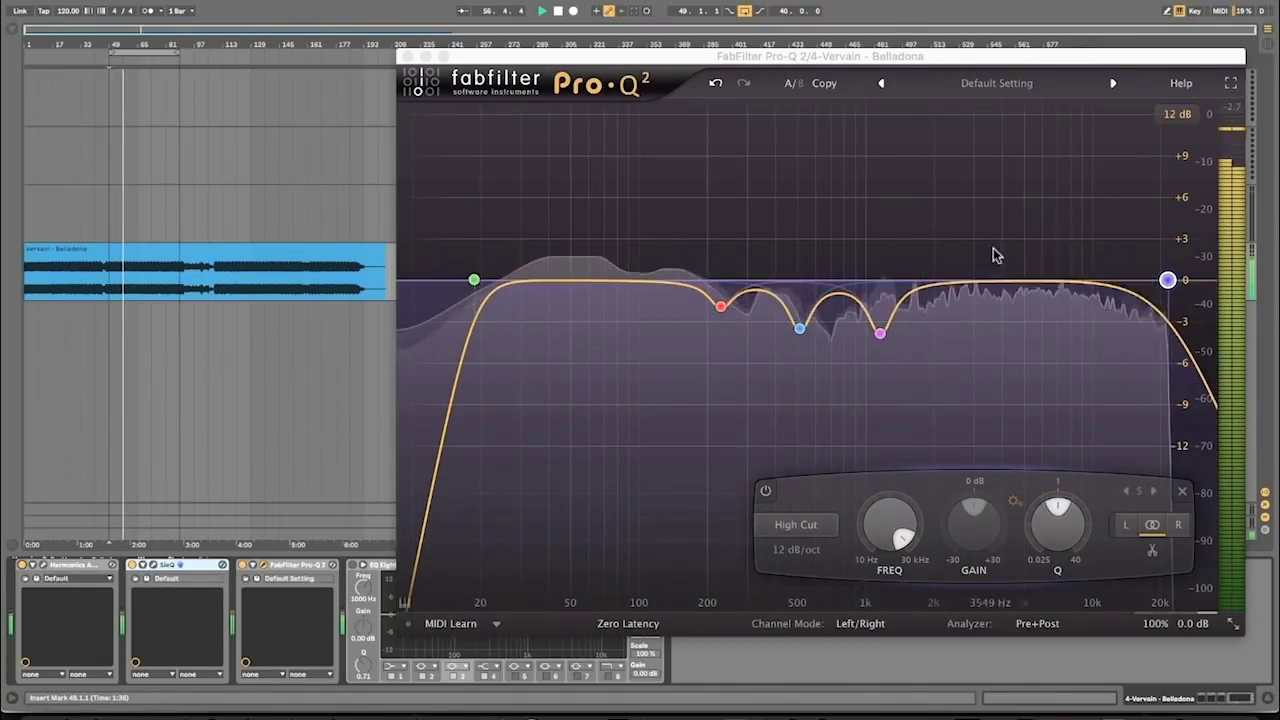
pyautogui.press('space')
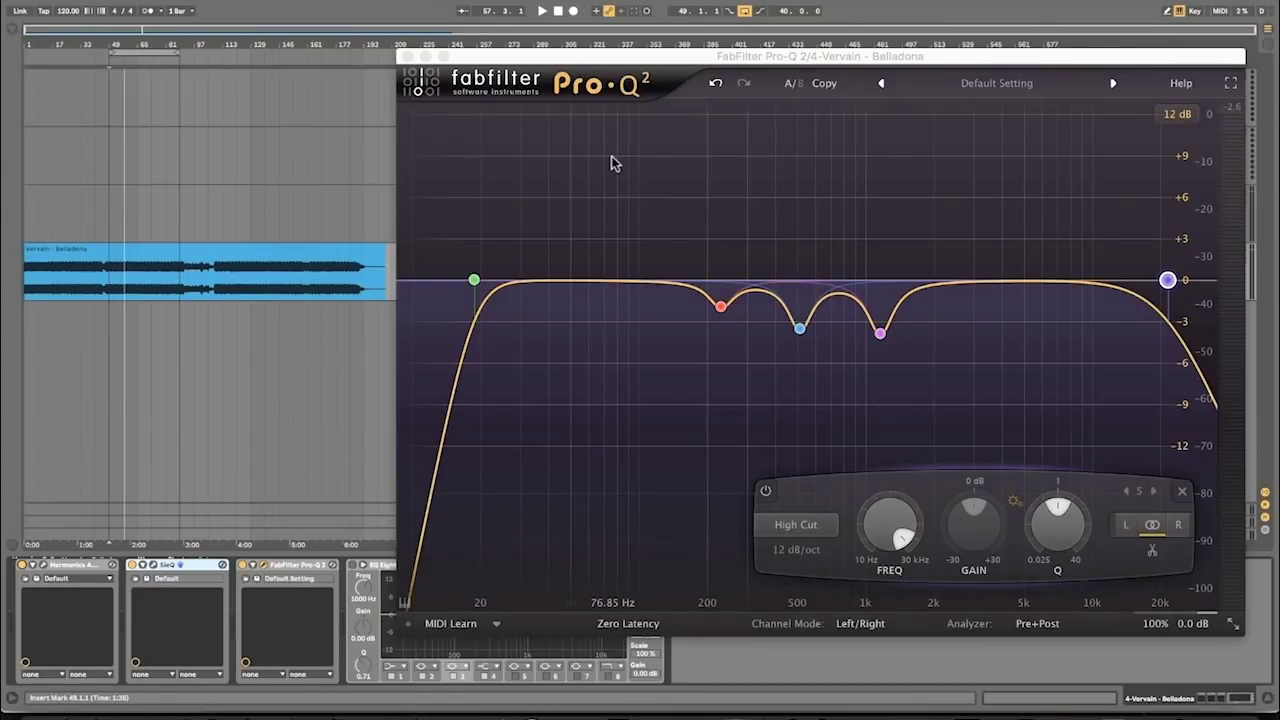
# Step: Close Pro-Q 2 and lower the Vervain track's volume to -3.5 dB in the Session view mixer while playing the loop
pyautogui.click(407, 56)
pyautogui.click(1094, 251)
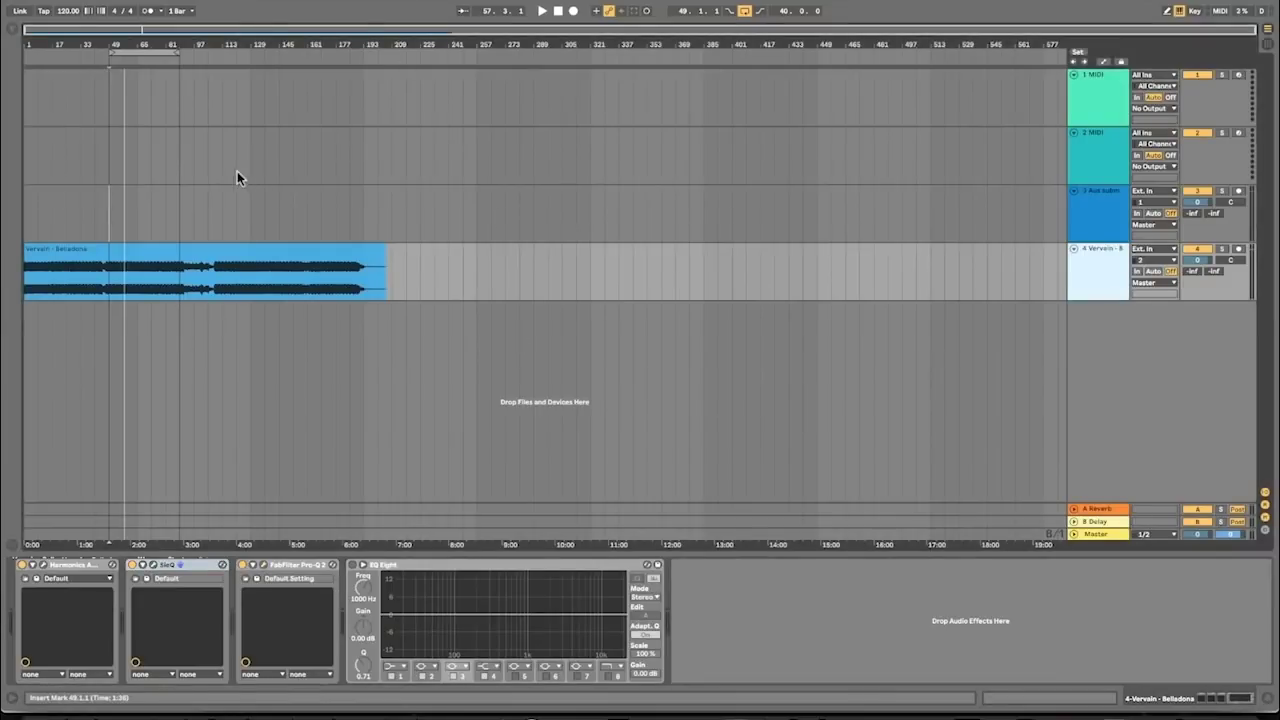
pyautogui.press('Tab')
pyautogui.press('space')
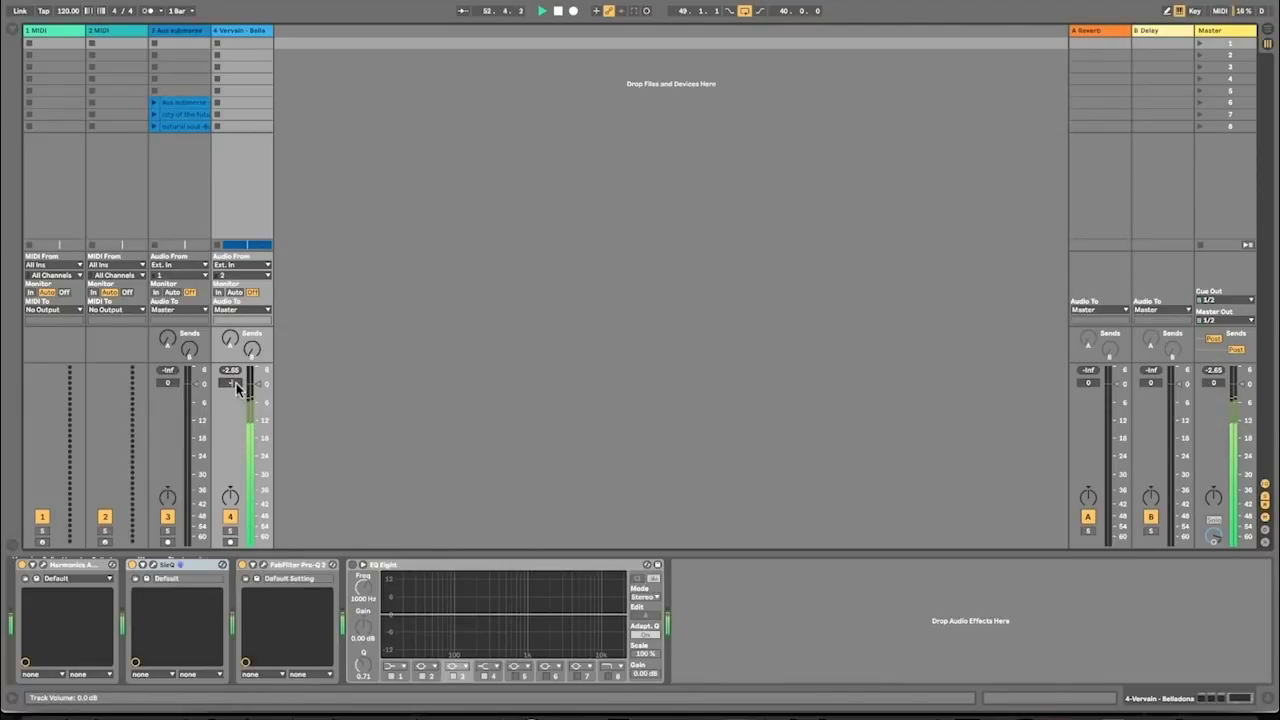
pyautogui.moveTo(237, 388); pyautogui.dragTo(238, 390)
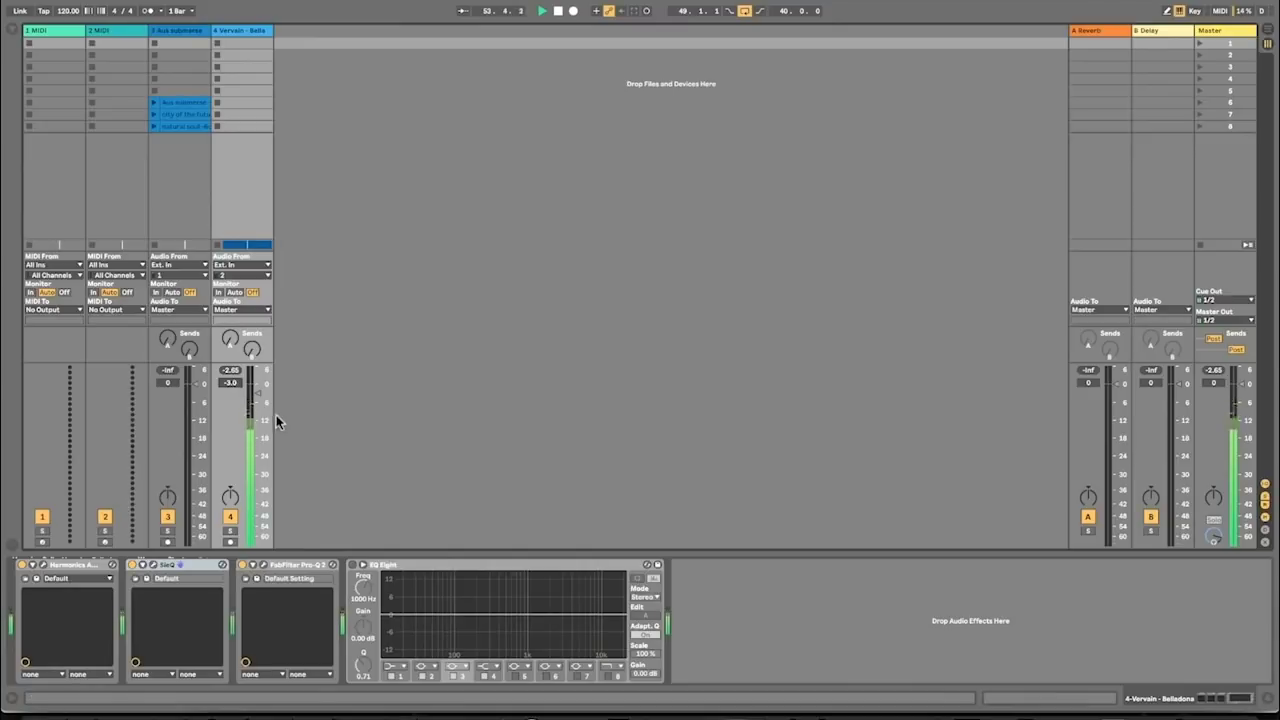
pyautogui.moveTo(235, 388); pyautogui.dragTo(235, 393)
pyautogui.press('space')
# Step: Return to the Arrangement view and select the whole Vervain - Belladona clip
pyautogui.press('Tab')
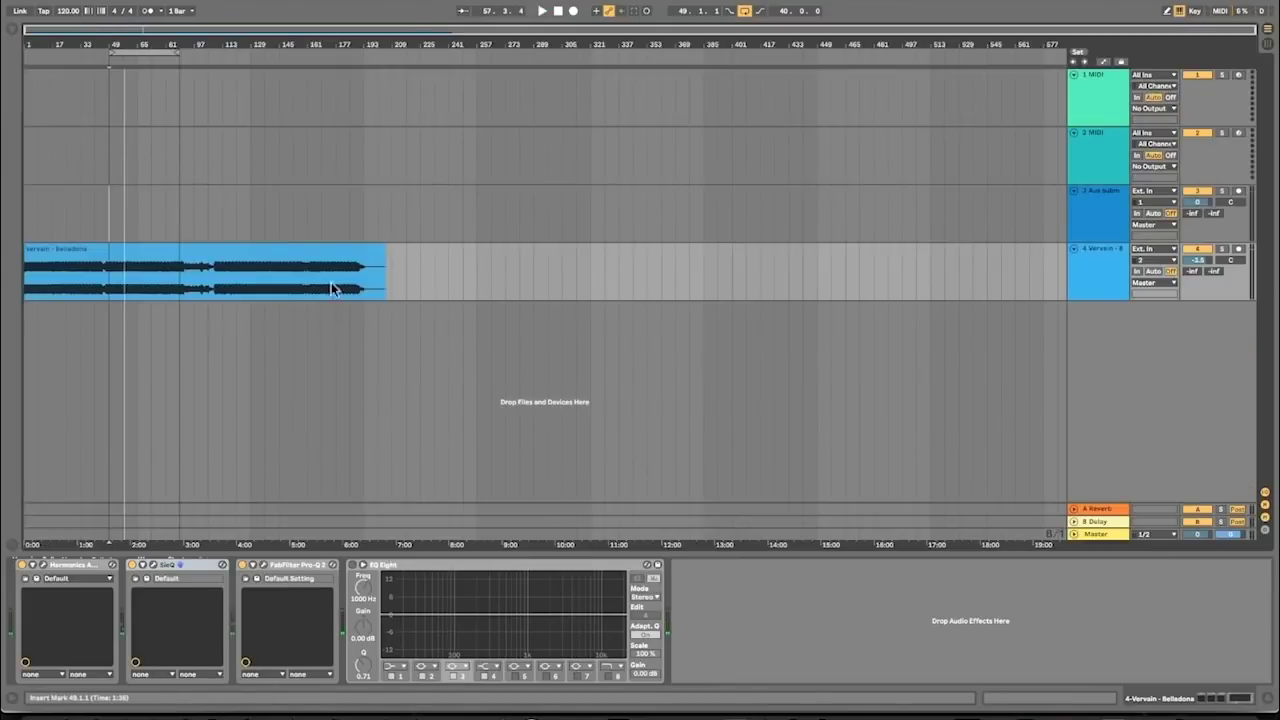
pyautogui.click(328, 263)
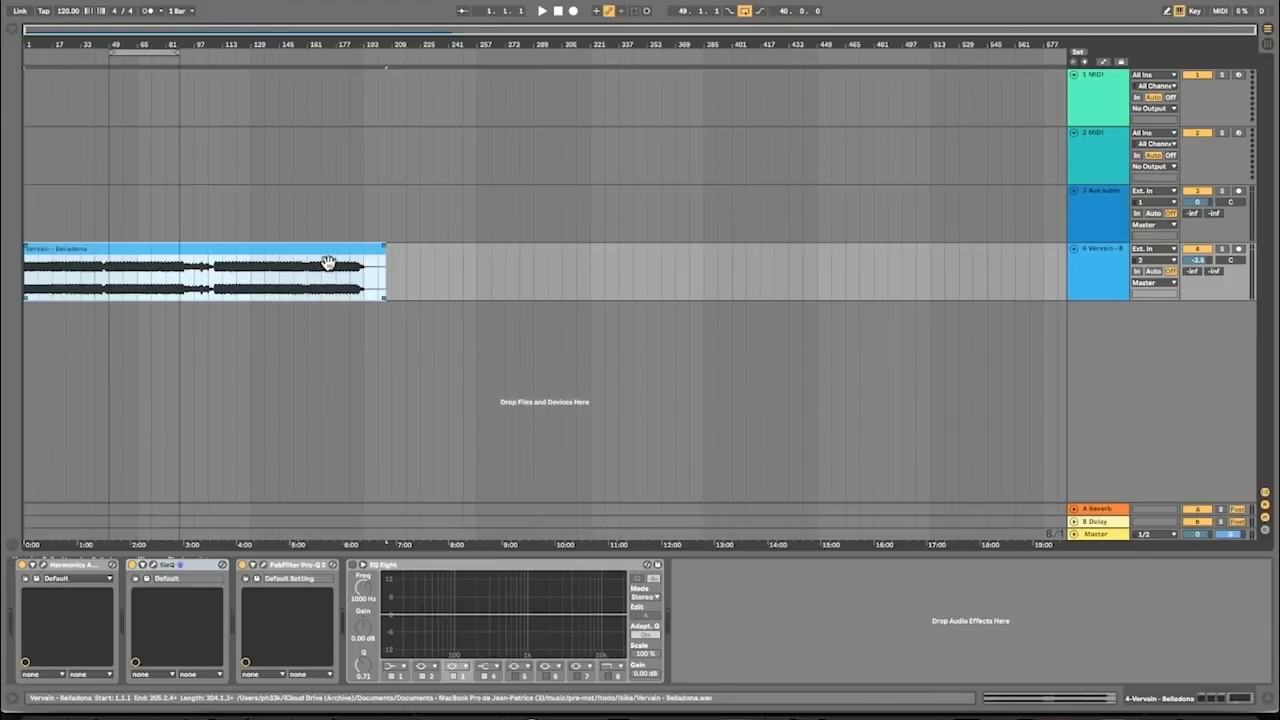